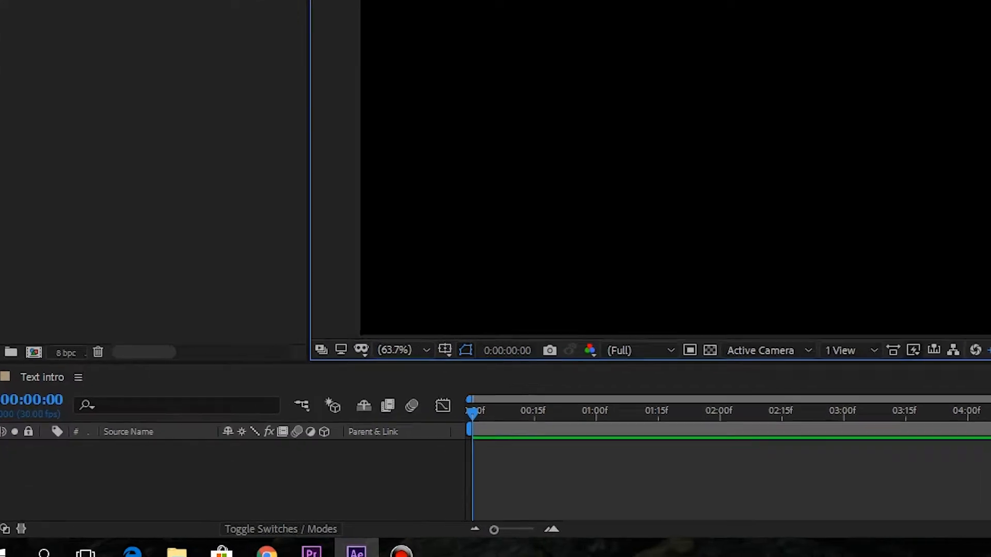
Step: Create a new solid layer named BG sized to match the composition
right_click(126, 501)
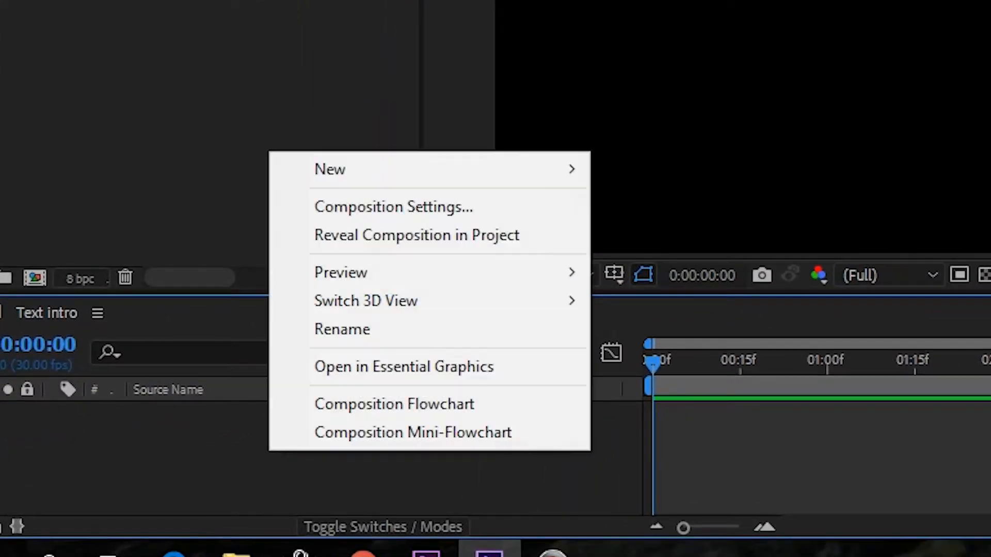
mouse_move(362, 169)
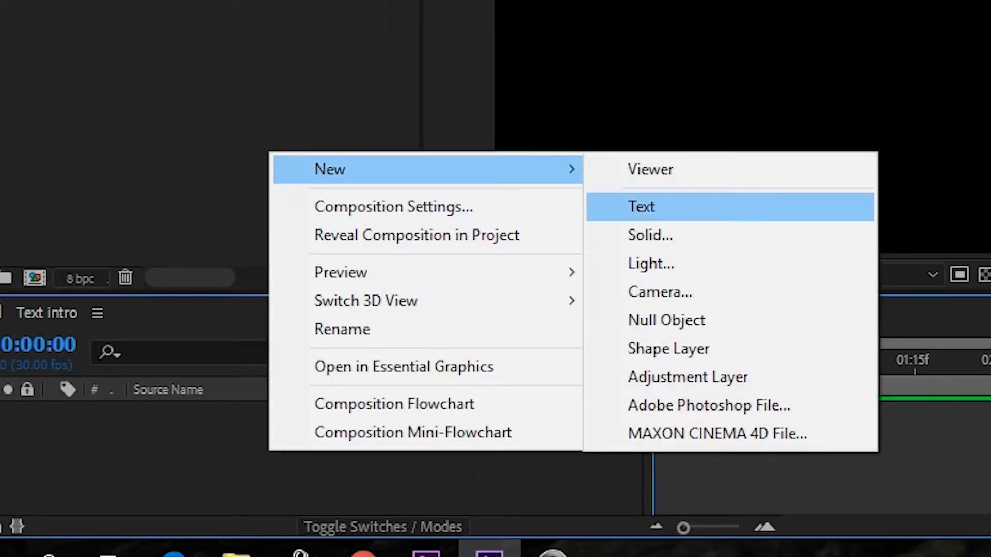
left_click(650, 235)
left_click(84, 40)
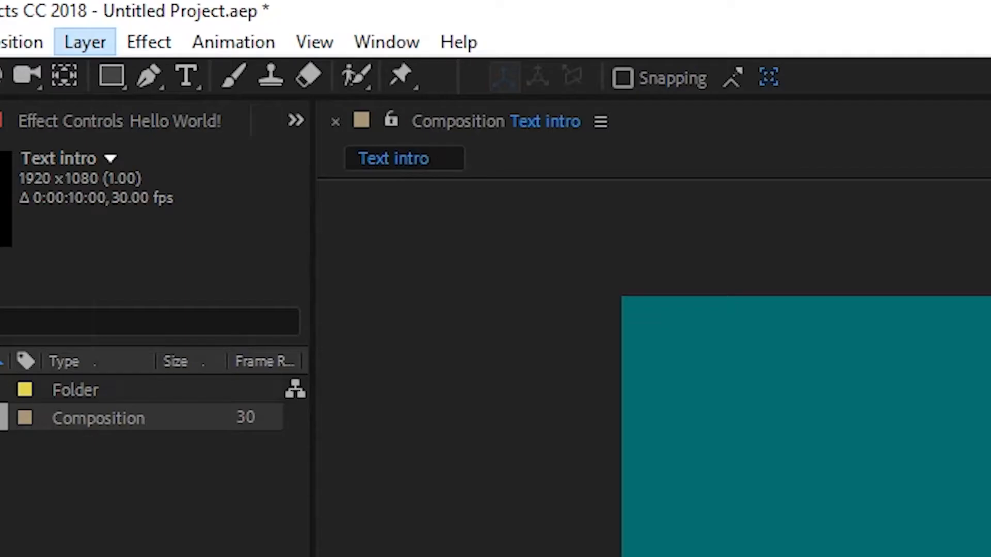
mouse_move(309, 76)
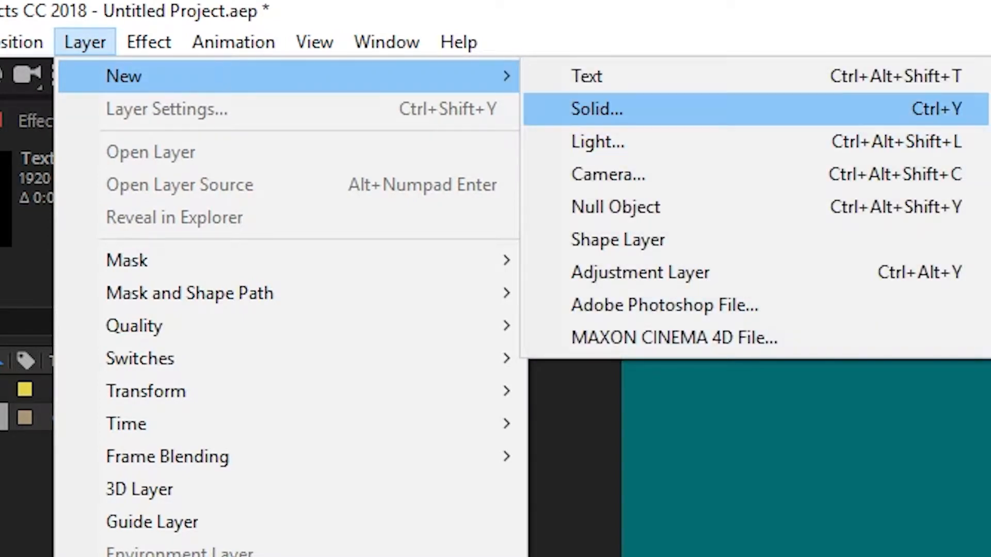
left_click(593, 107)
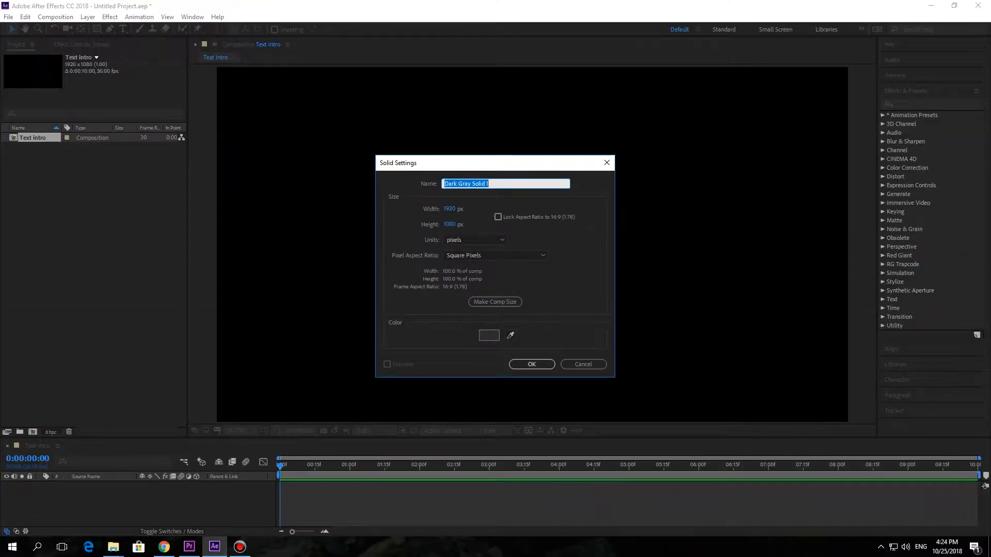
type("BG")
left_click(495, 302)
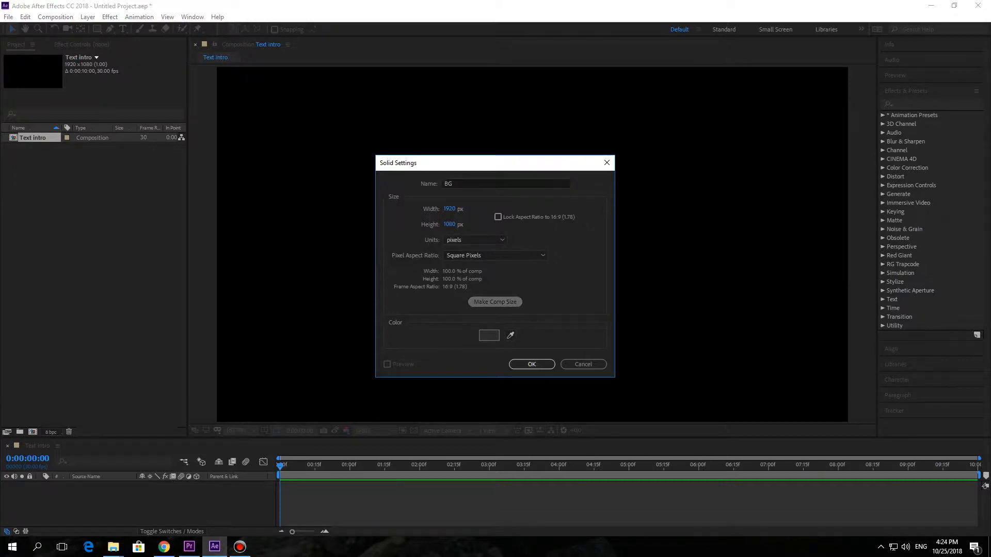
Step: Choose a dark teal colour for the BG solid and add it to the composition
left_click(489, 335)
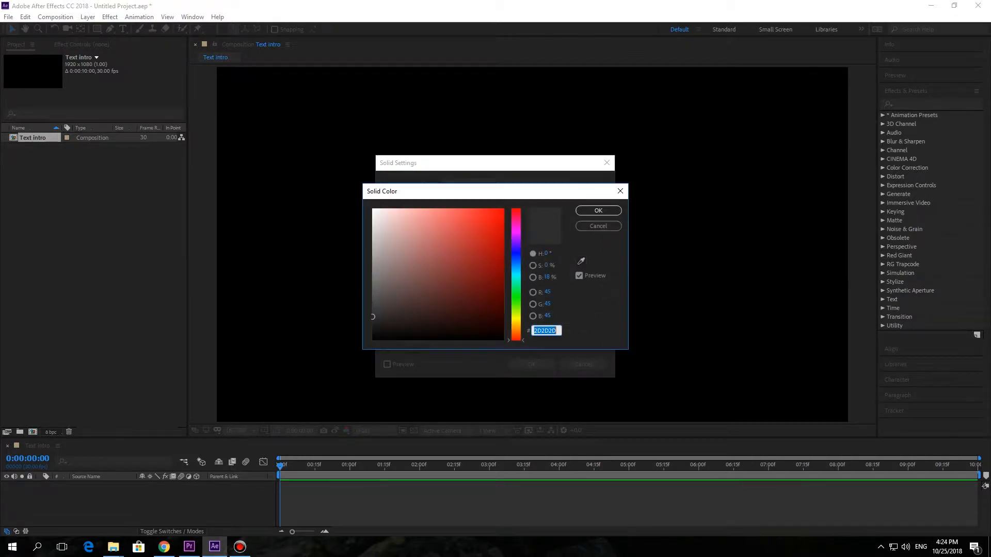
left_click(516, 285)
left_click_drag(516, 272, 515, 276)
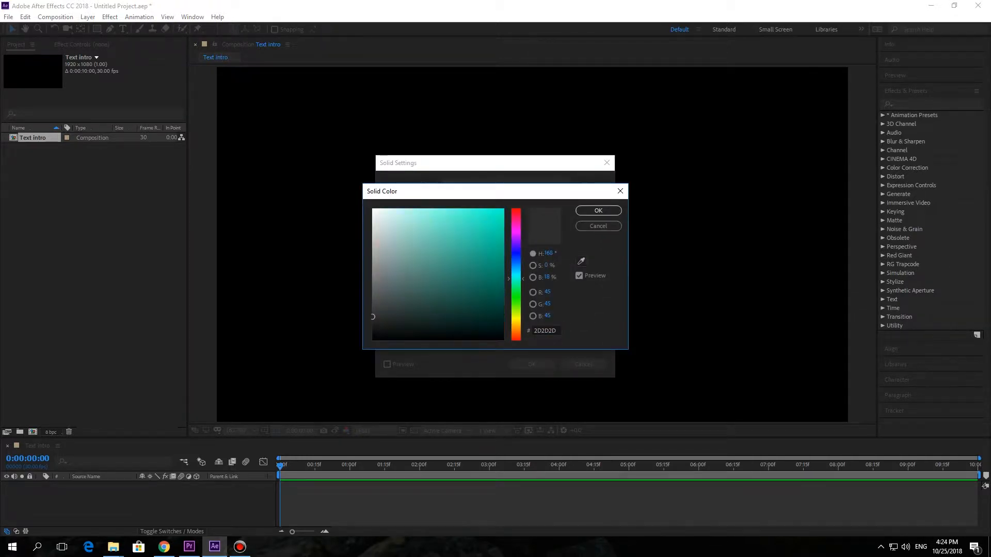
left_click(496, 281)
key("Return")
key("Return")
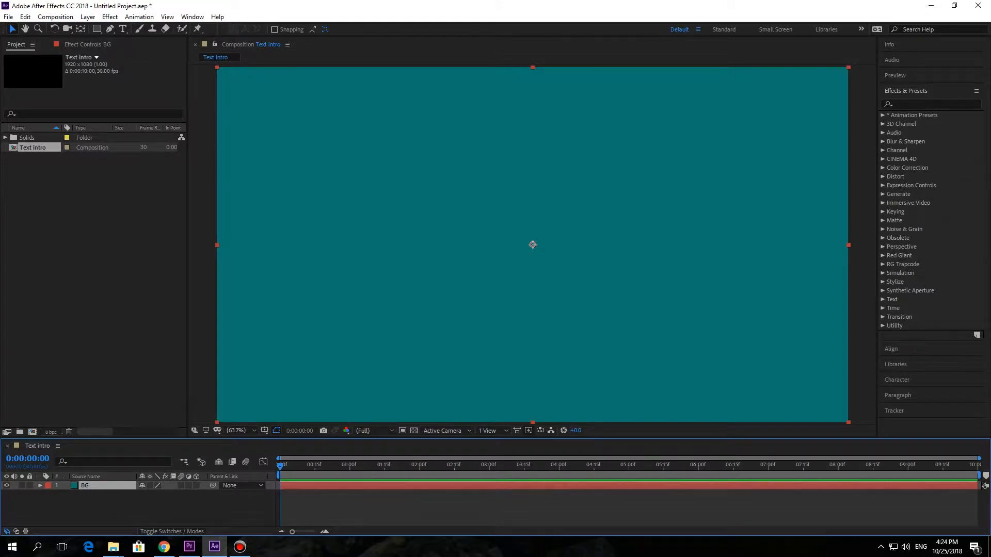
Step: Deselect the BG layer and add a text layer reading "Hello World!" near the middle of the frame
key("F2")
left_click(84, 485)
key("F2")
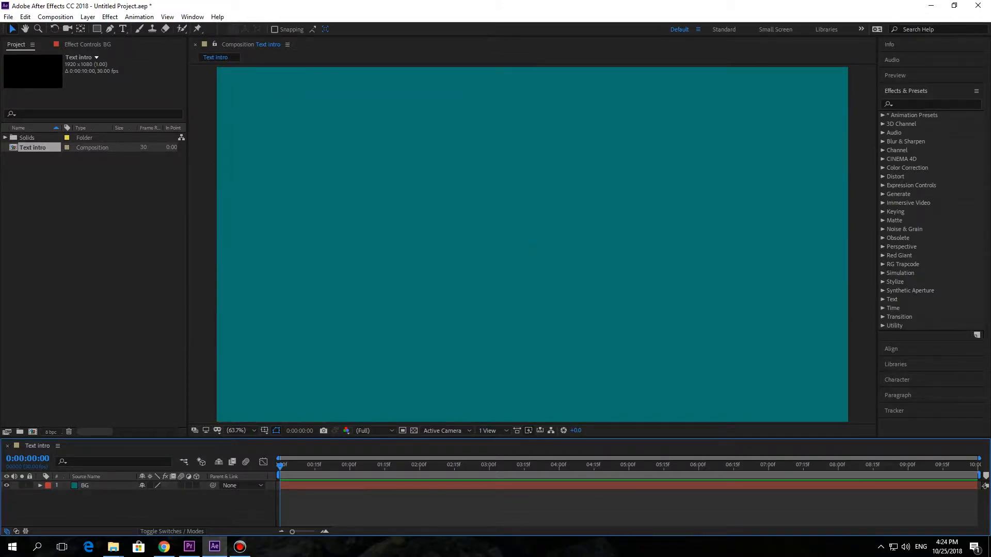
key("ctrl+t")
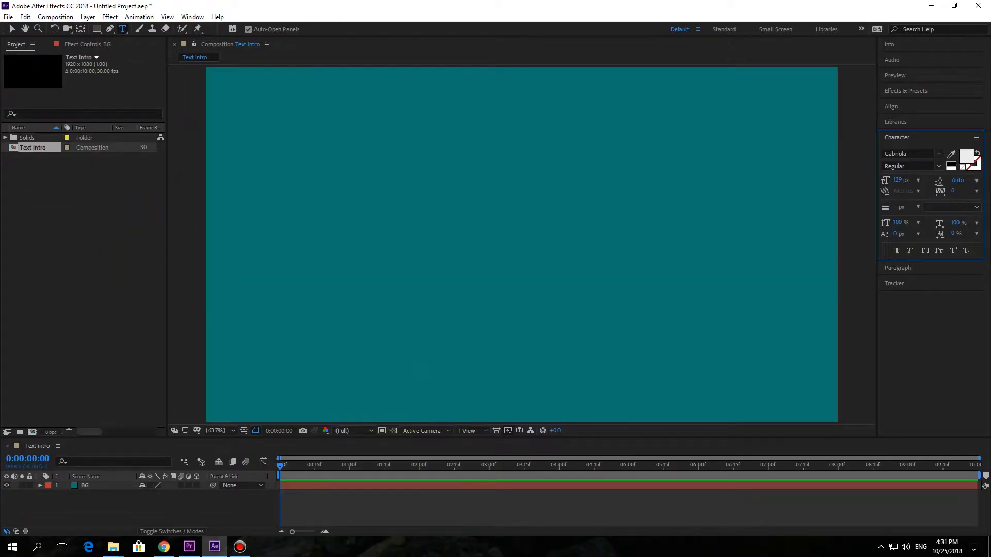
left_click(453, 251)
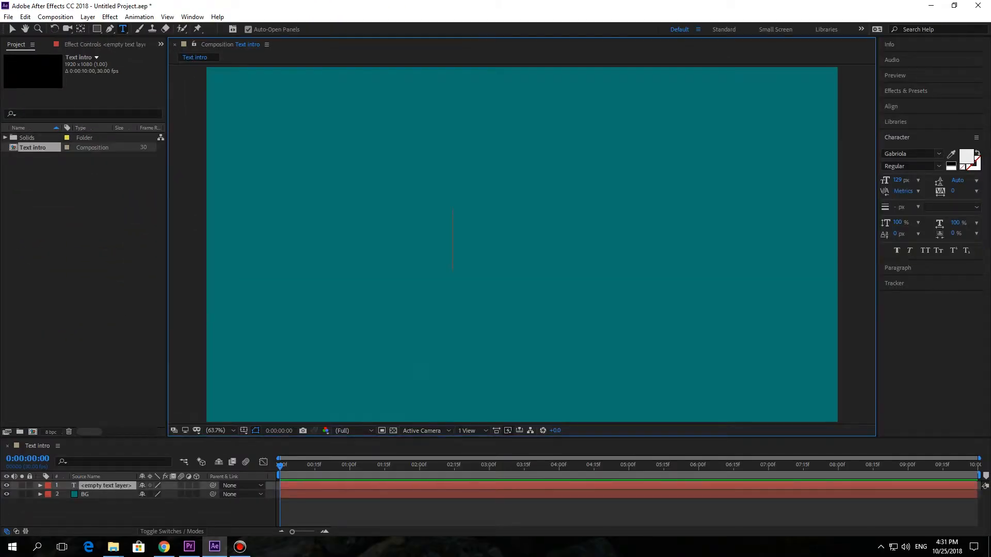
type("Hello WO")
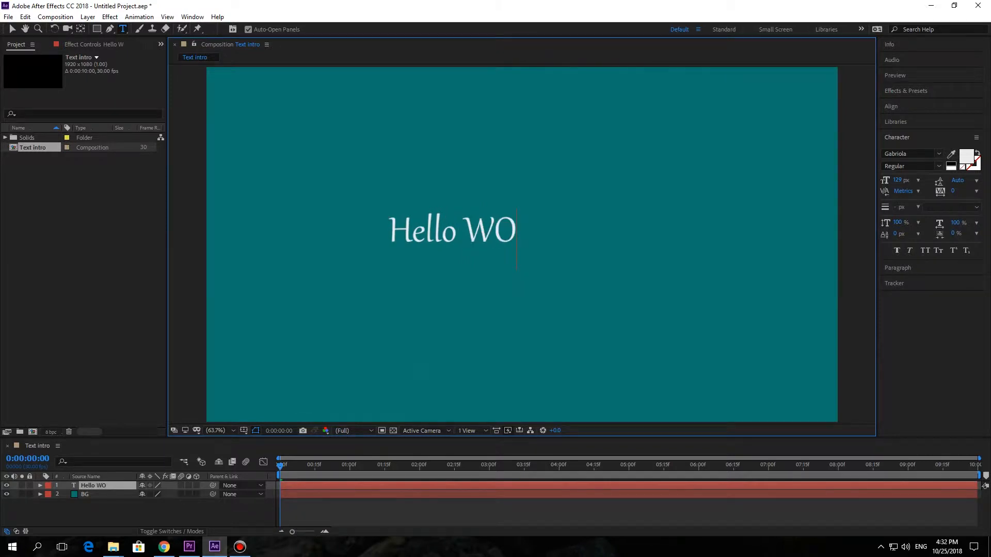
key("BackSpace")
type("orld!")
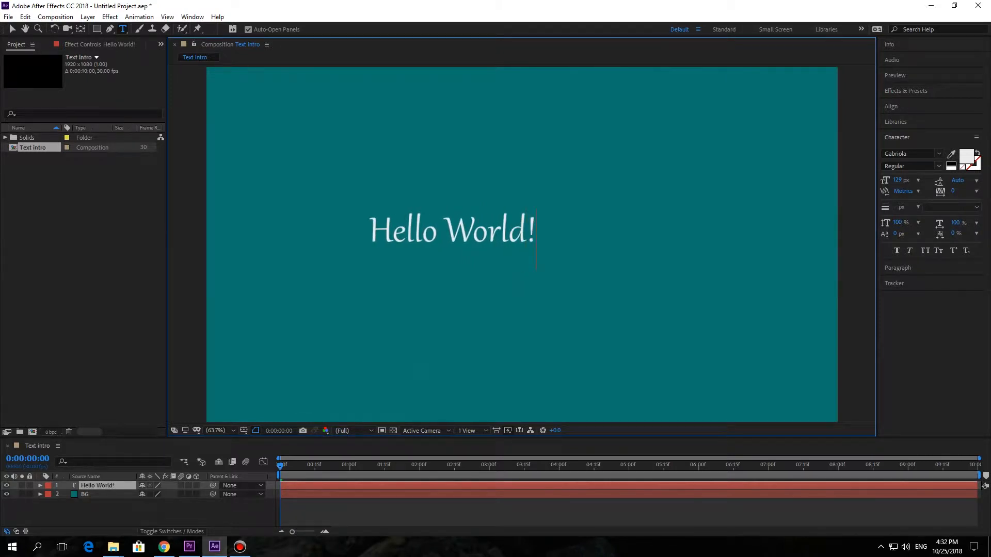
Step: Set the font size of the whole "Hello World!" text to 135 px
key("ctrl+a")
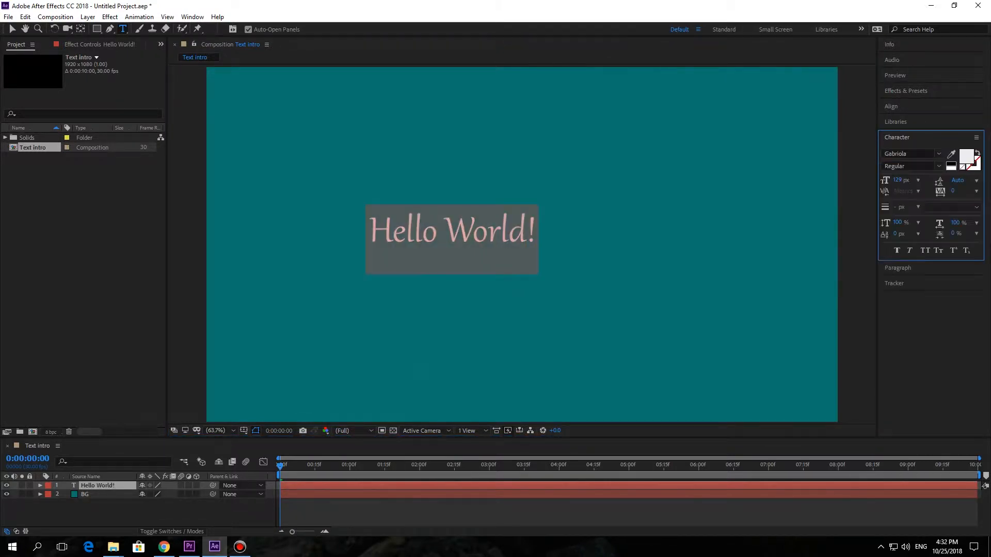
key("ctrl+7")
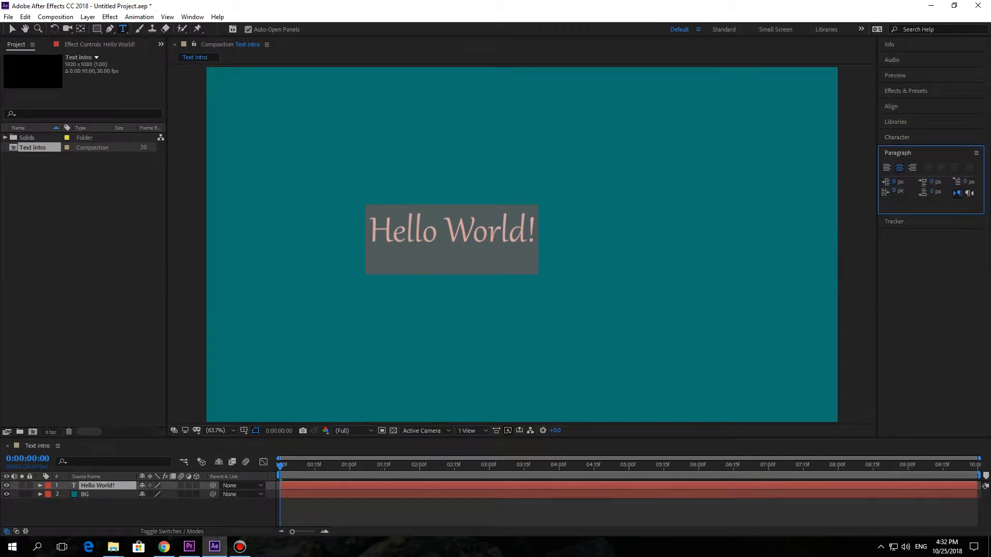
key("ctrl+6")
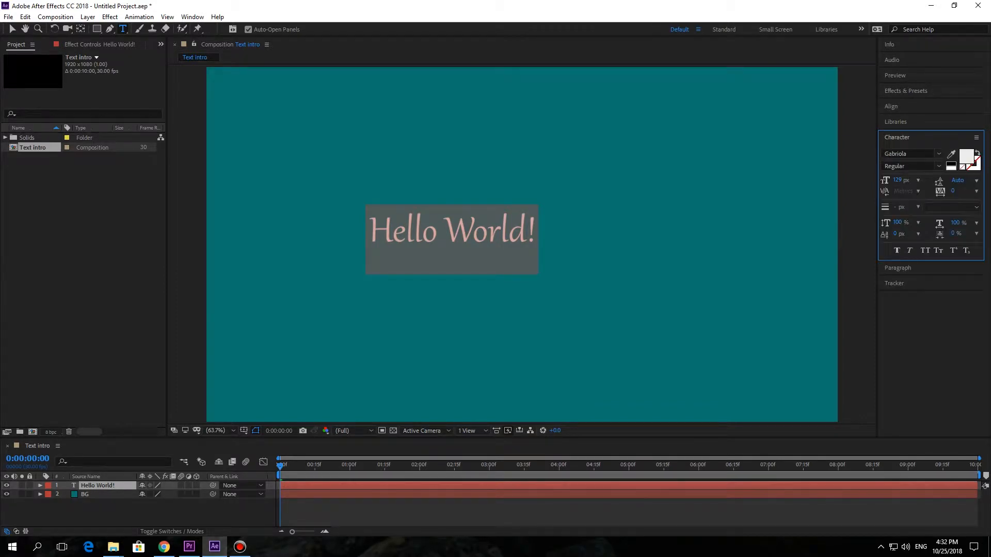
mouse_move(897, 181)
left_mouse_down()
mouse_move(888, 180)
mouse_move(900, 180)
left_mouse_up()
left_click(443, 234)
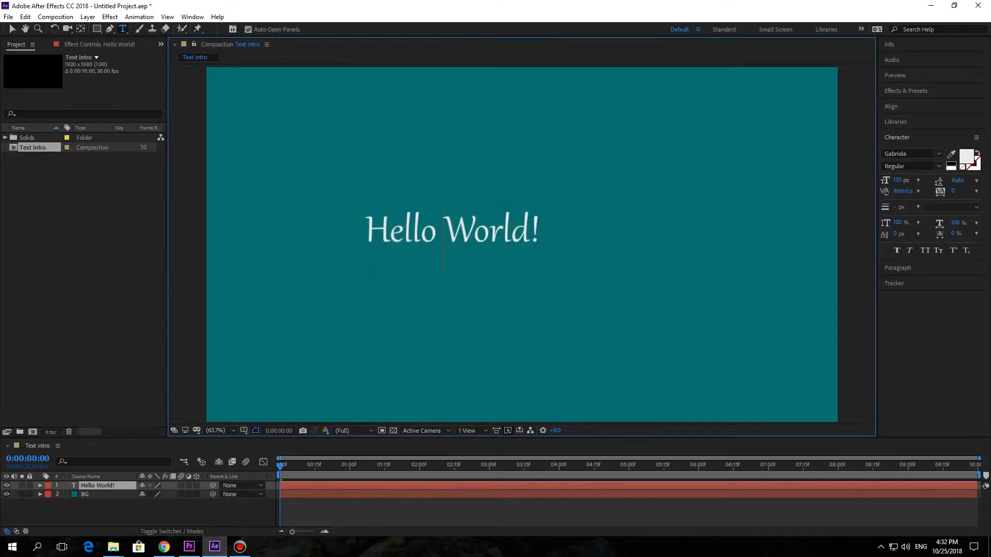
Step: Centre the text layer horizontally and vertically in the composition
left_click(891, 106)
left_click(906, 132)
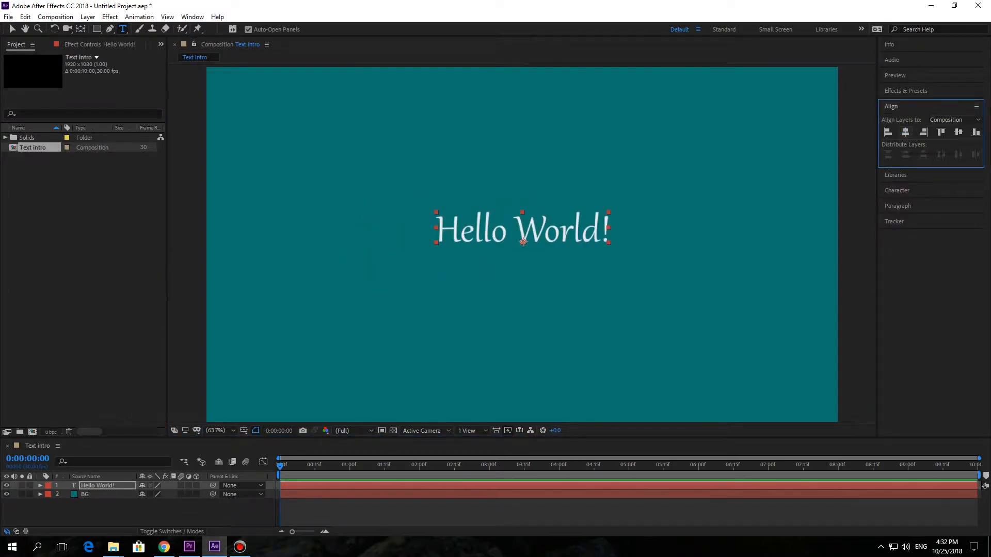
left_click(959, 132)
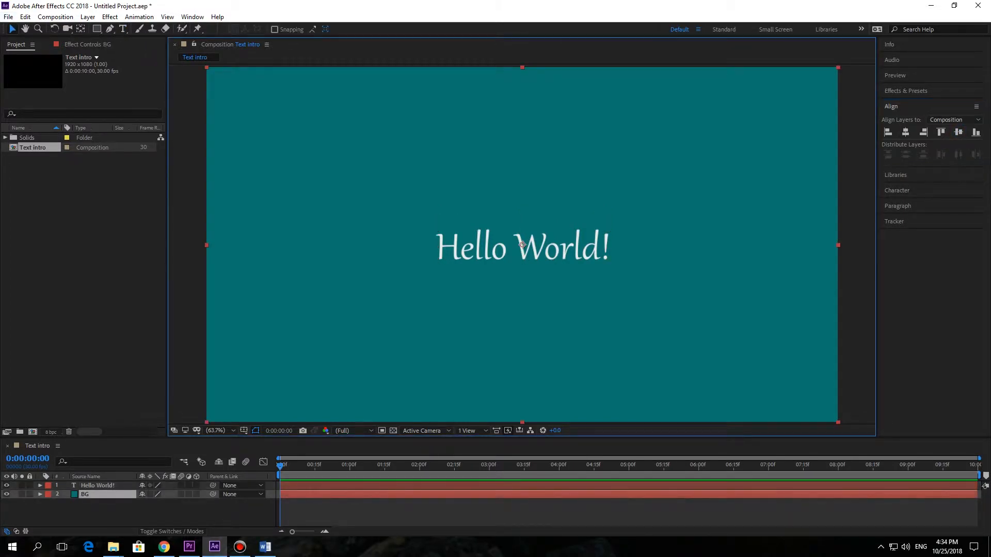
Step: Reveal the BG layer's Position property and set a keyframe for its centred position at 0:00:01:00
left_click(98, 485)
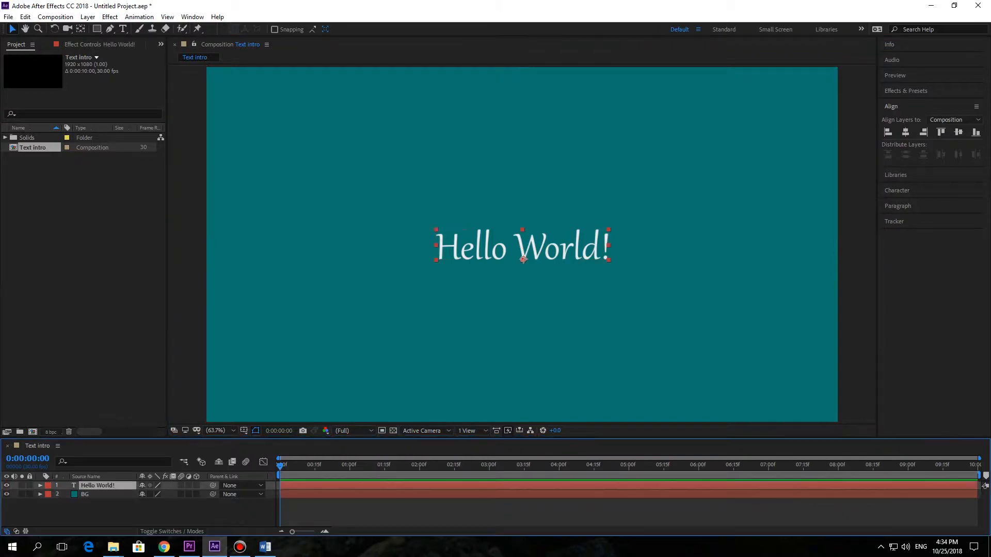
left_click(98, 494)
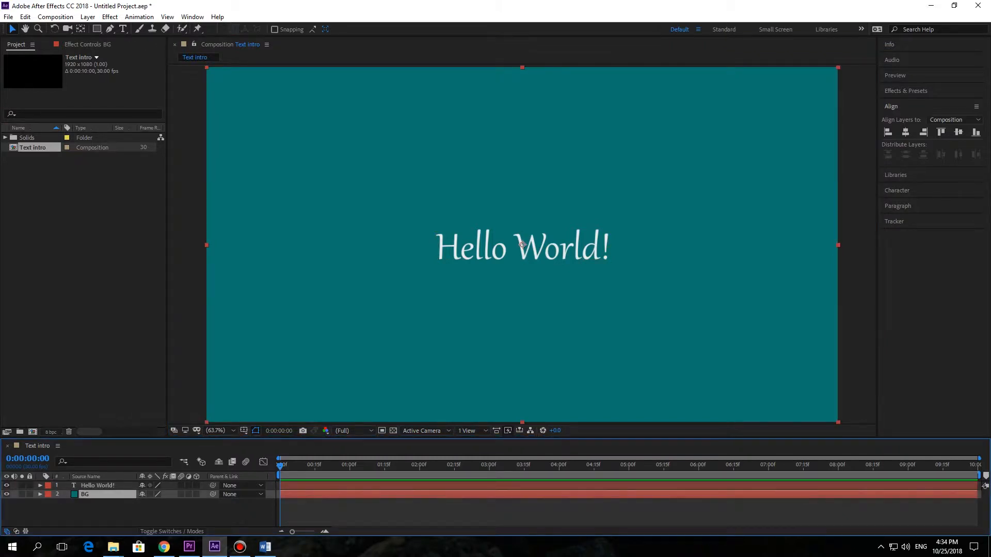
key("p")
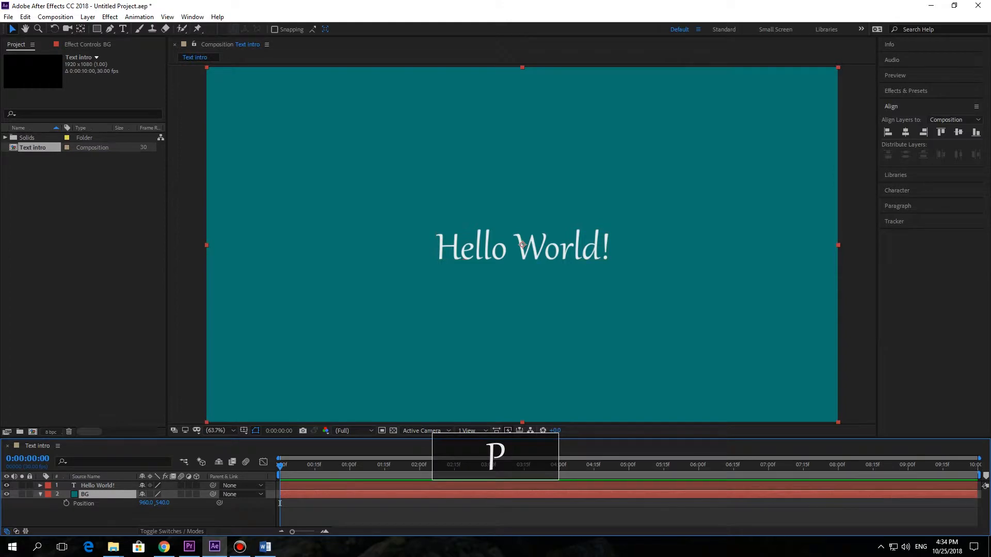
left_click(280, 503)
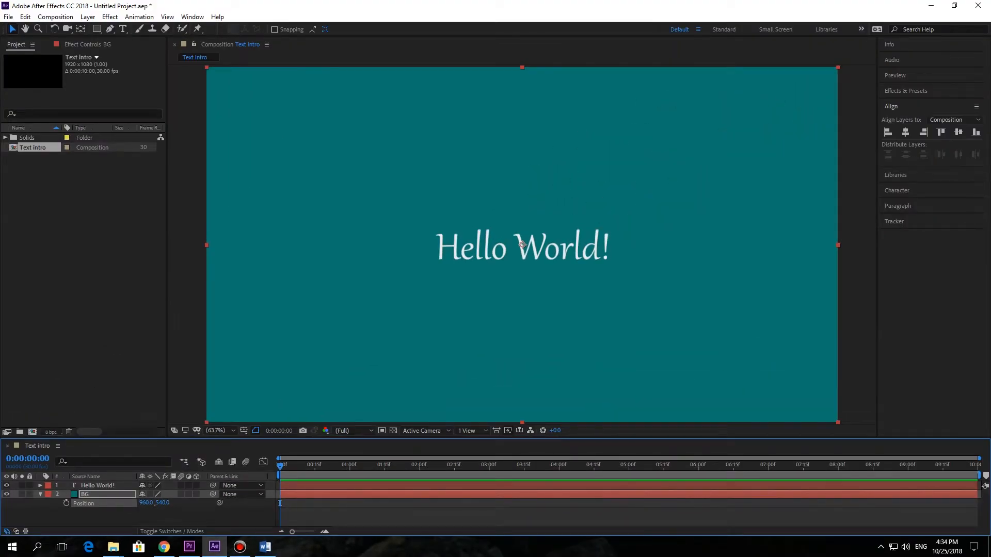
scroll(522, 244, "down", 1)
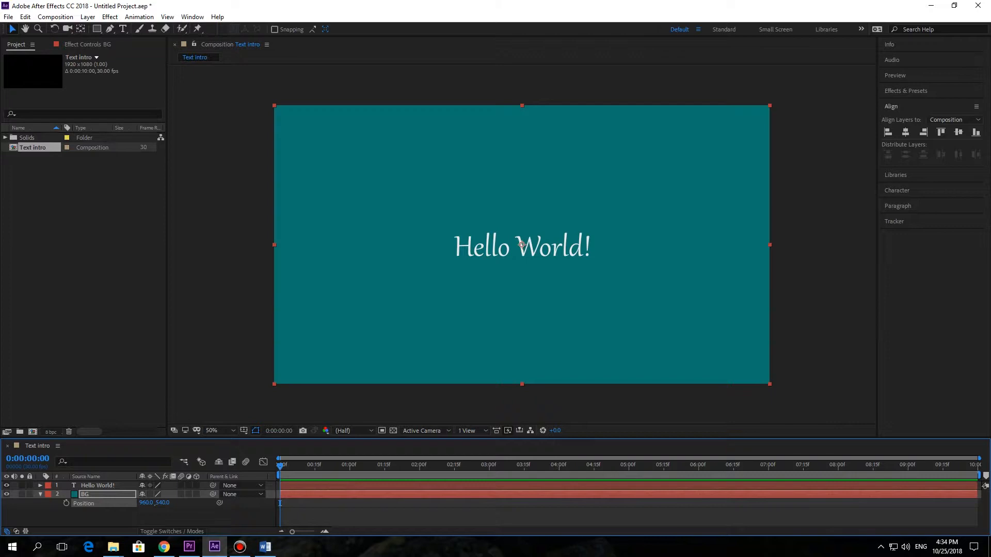
mouse_move(522, 244)
left_mouse_down()
mouse_move(14, 245)
mouse_move(385, 243)
mouse_move(521, 258)
mouse_move(530, 245)
mouse_move(521, 245)
left_mouse_up()
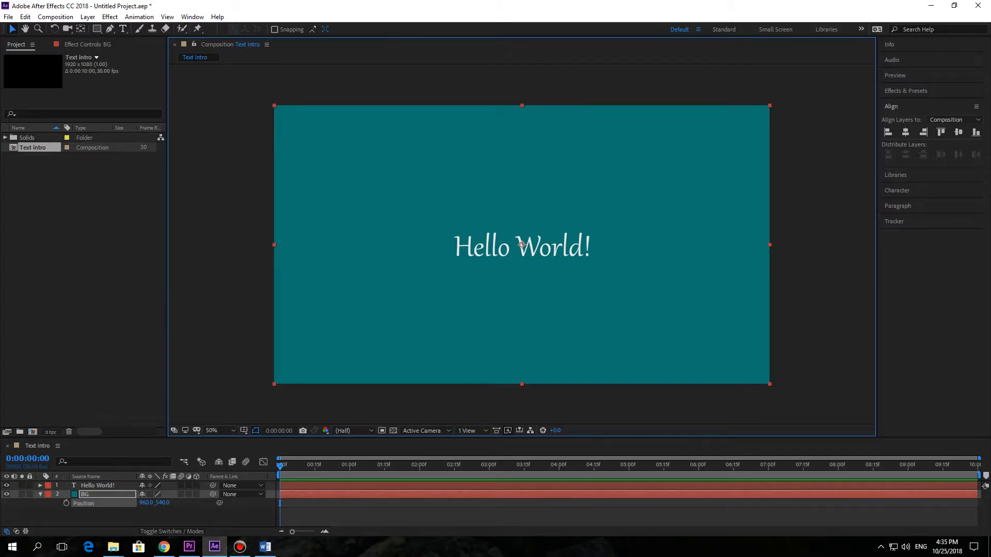
left_click_drag(280, 466, 349, 466)
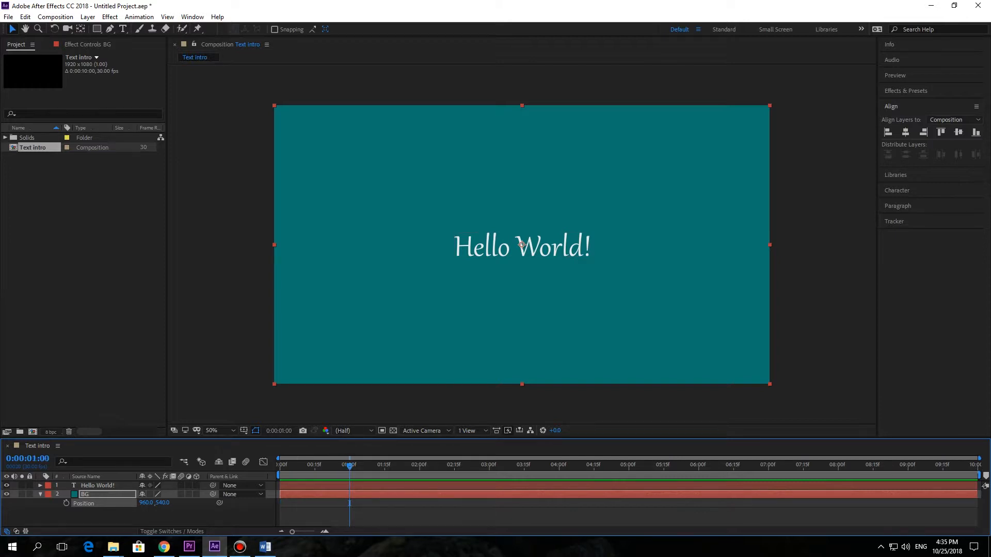
scroll(630, 490, "up", 5)
scroll(630, 490, "up", 4)
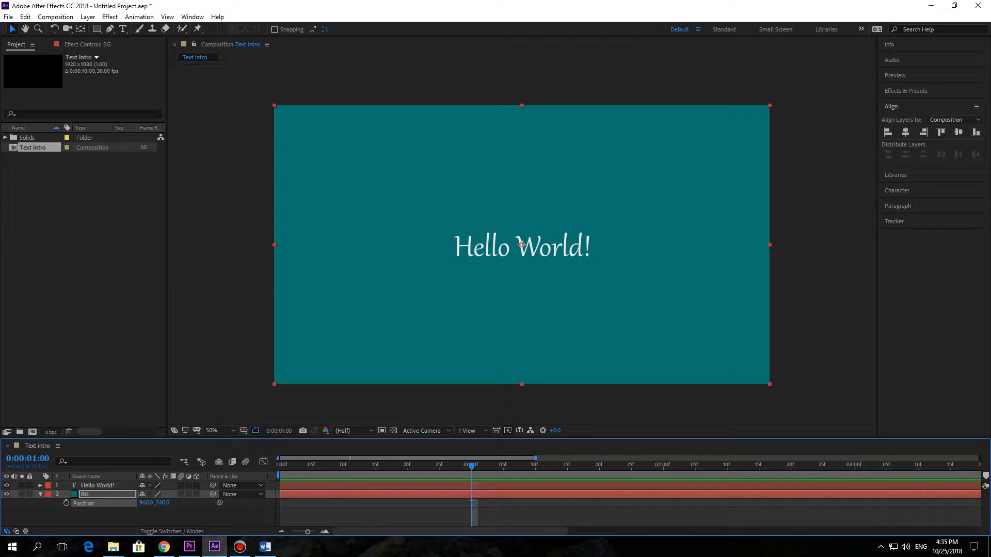
left_click(66, 503)
Step: At 0:00:00:00, move the BG layer horizontally off the frame's left edge to position -1004, 540
left_click_drag(471, 466, 280, 466)
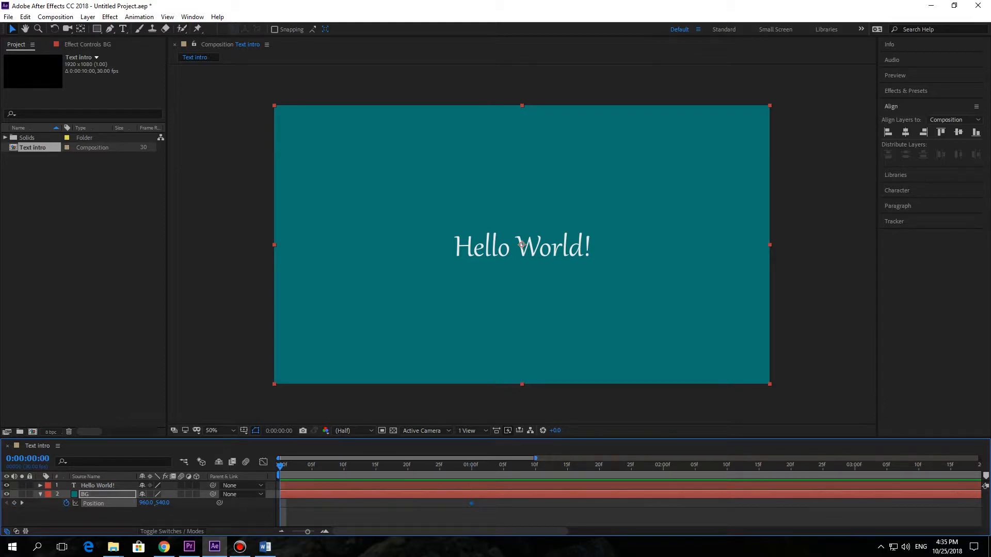
left_click(522, 244)
left_click_drag(521, 244, 14, 245)
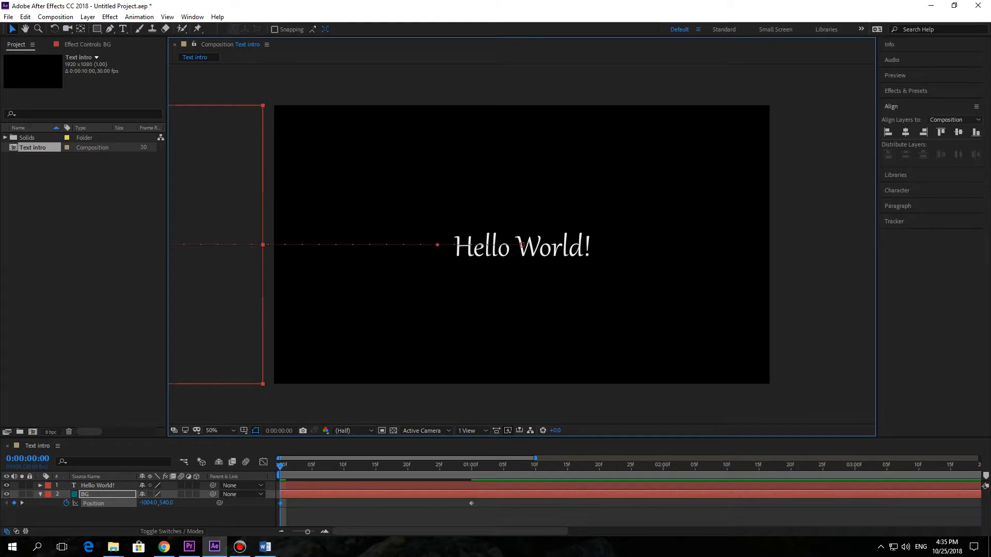
Step: Preview the background's slide-in, end the work area at about 0:00:02:00, and preview the shortened range
key("space")
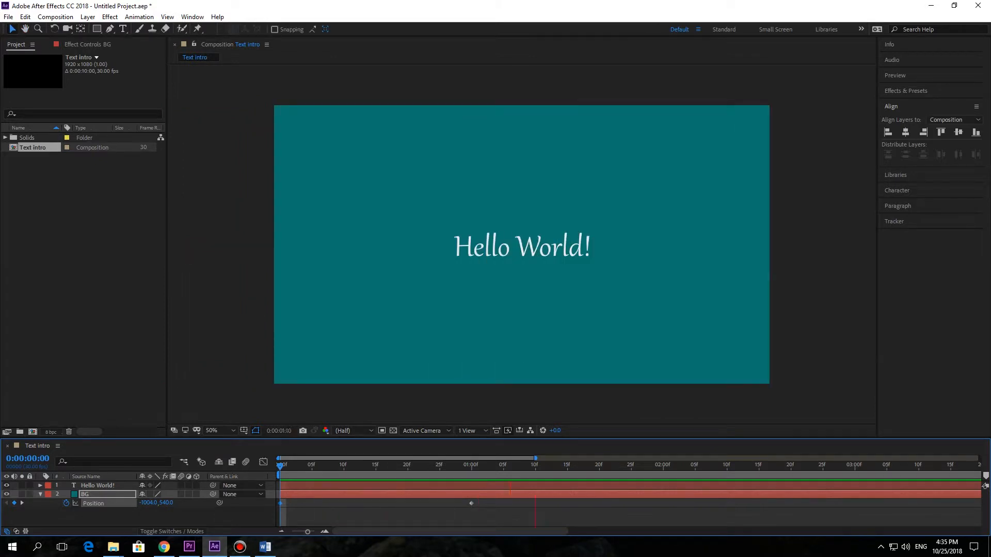
key("space")
left_click_drag(535, 458, 979, 459)
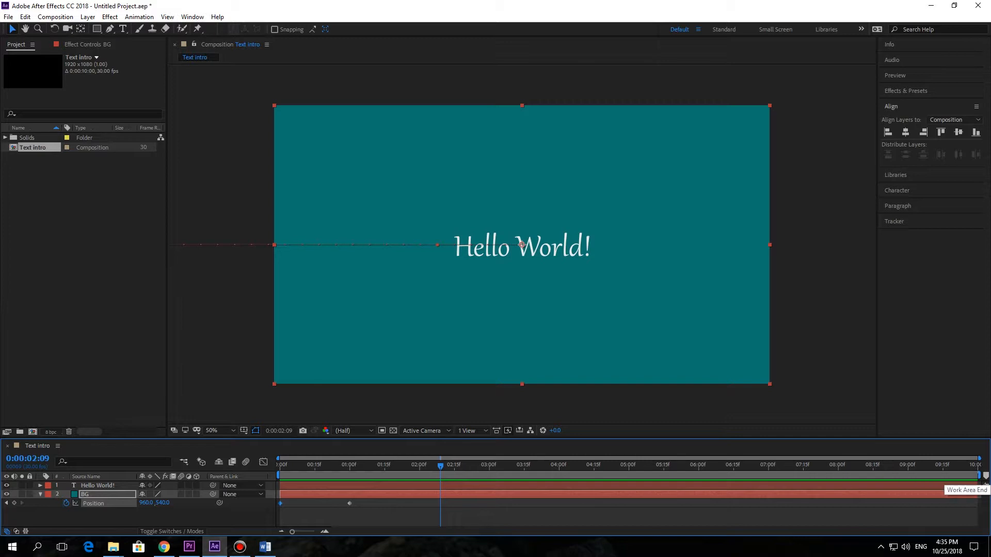
left_click_drag(979, 474, 421, 474)
key("space")
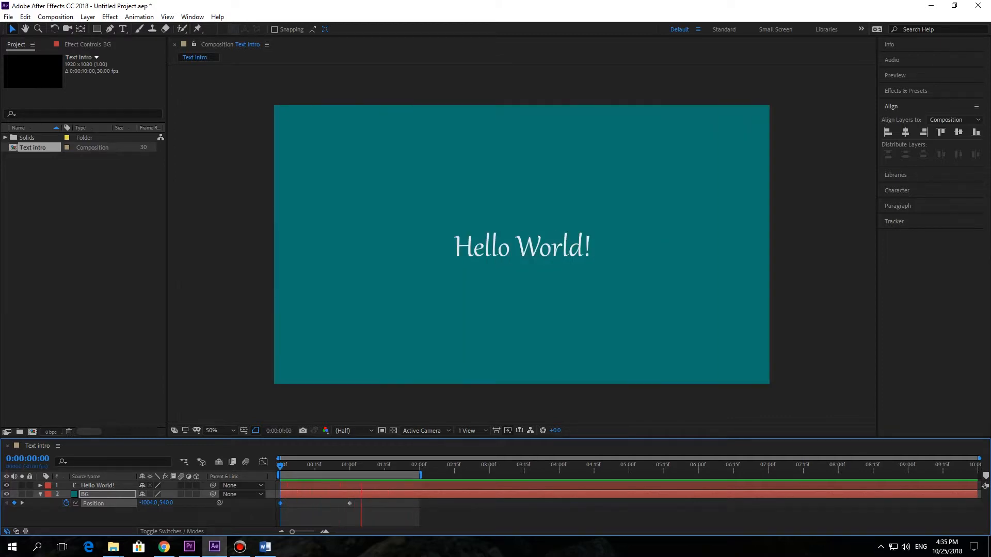
key("space")
Step: Reveal the Hello World! layer's Scale property and set a 100% keyframe at 0:00:01:00
left_click(97, 485)
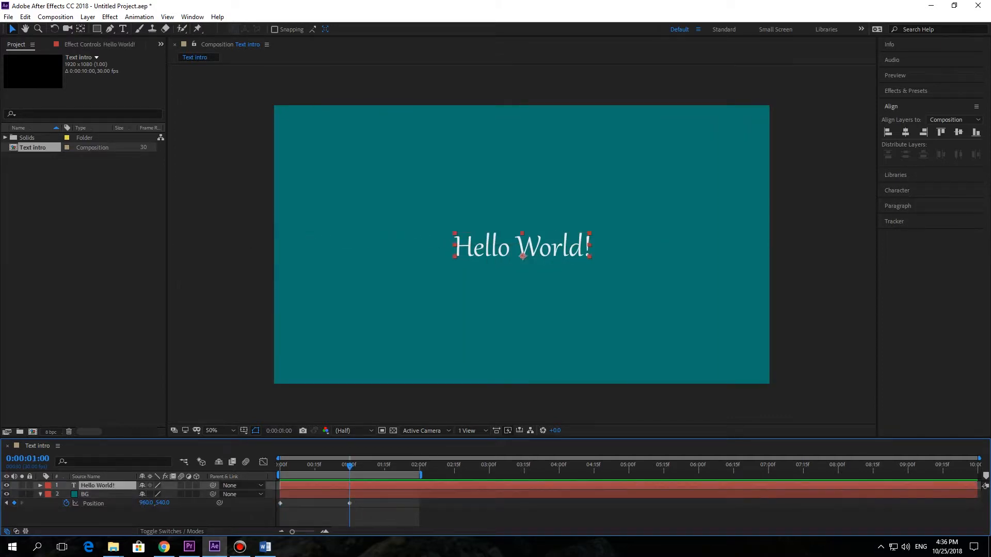
key("s")
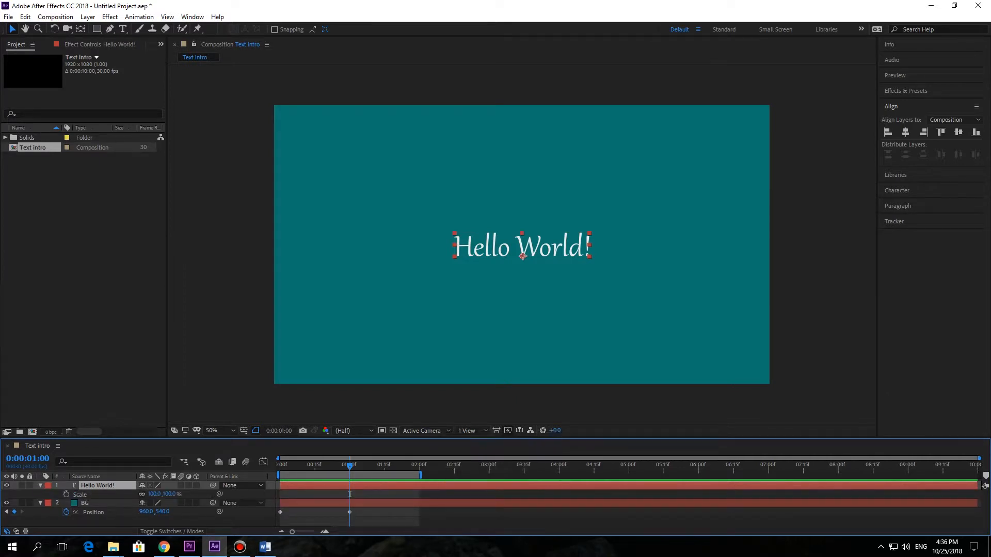
left_click(350, 495)
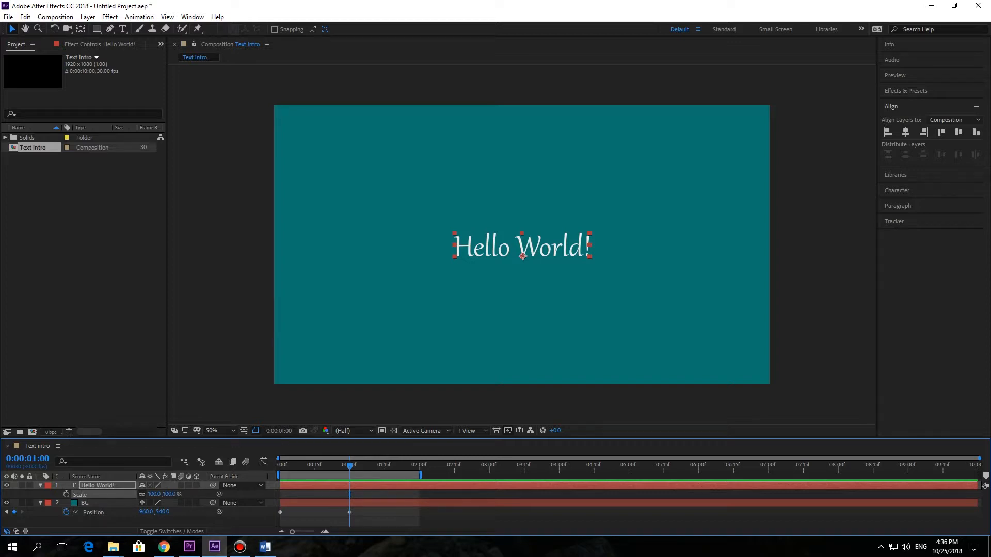
key("Page_Up")
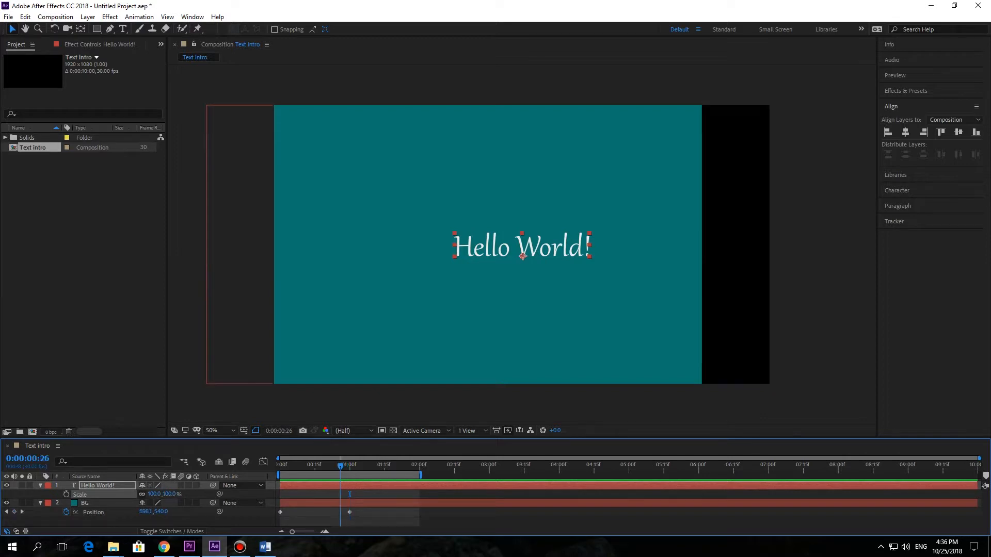
key("Page_Down")
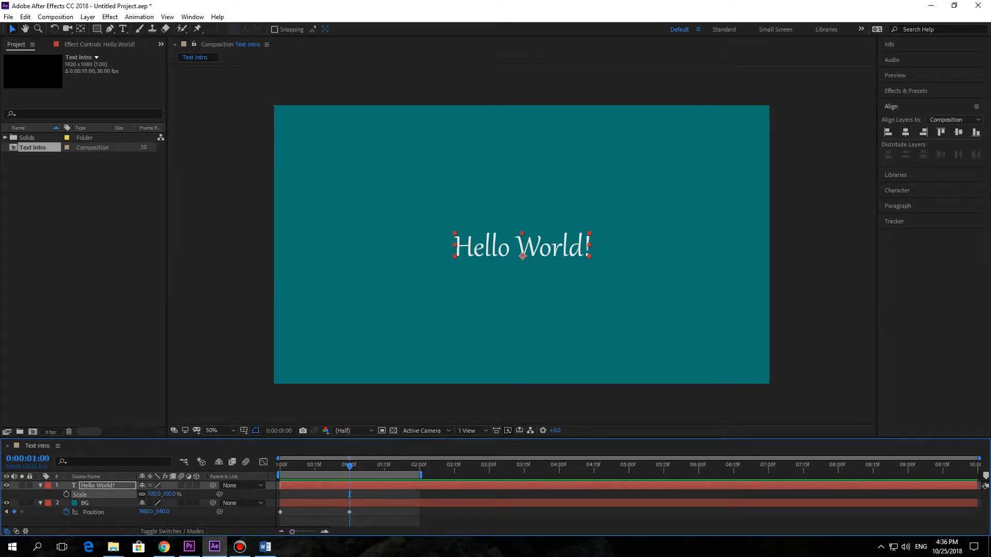
left_click(66, 494)
Step: At 0:00:00:00, set the Hello World! layer's Scale to 0% and preview the text growing in
left_click_drag(350, 466, 281, 466)
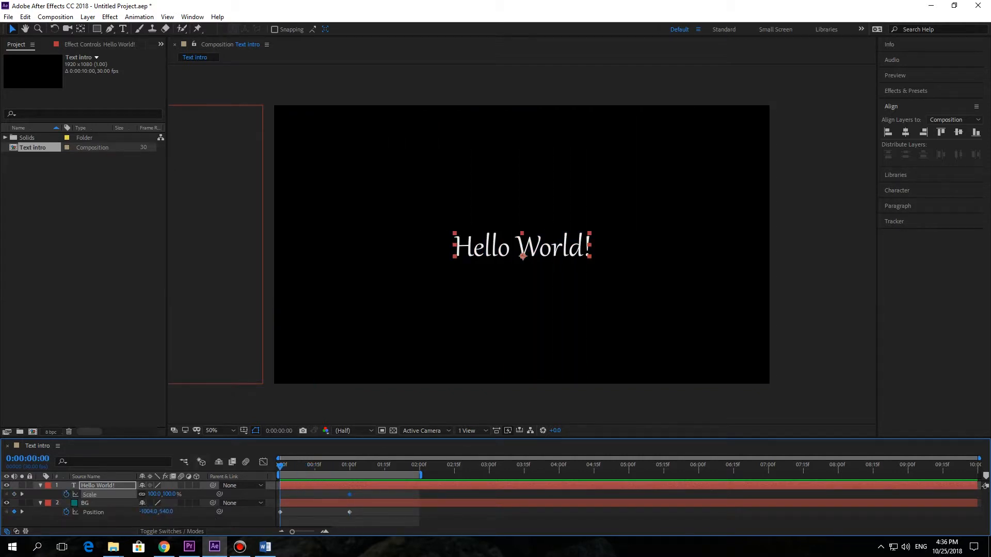
left_click(154, 494)
type("0")
key("Return")
key("space")
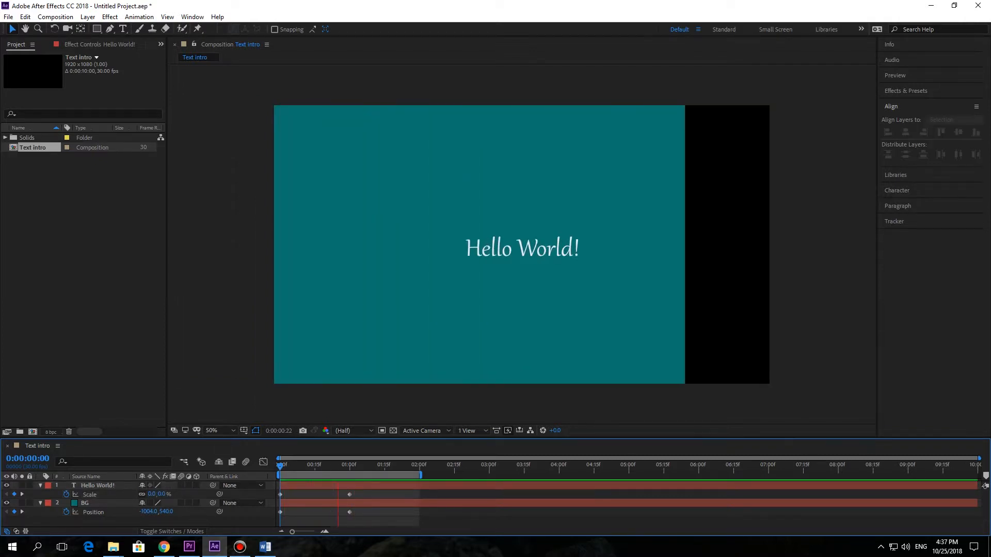
Step: Move the text's ending Scale keyframe to about 0:00:00:19 and BG's ending Position keyframe to about 0:00:00:25, previewing the timing
left_click_drag(350, 494, 325, 495)
key("Home")
key("space")
left_click_drag(350, 512, 338, 511)
key("Home")
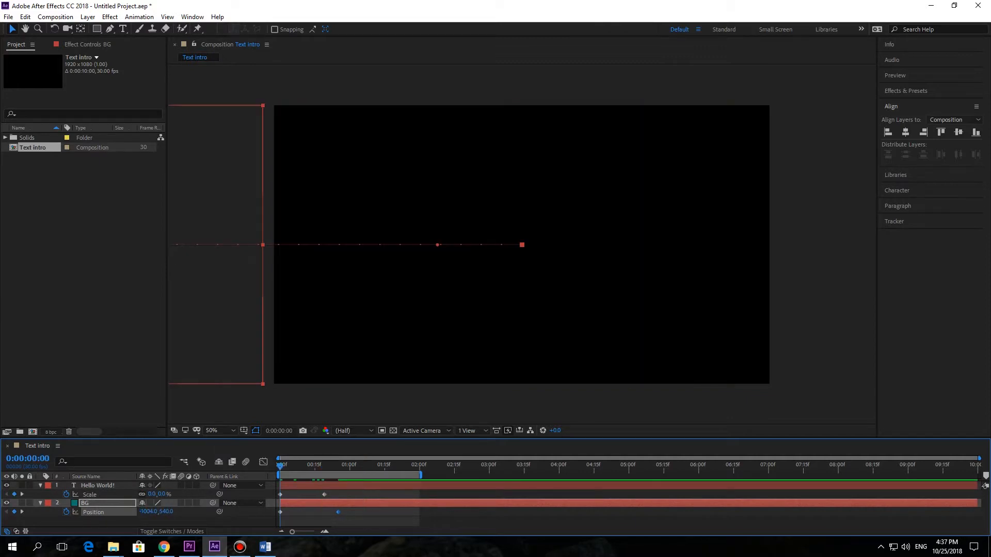
key("space")
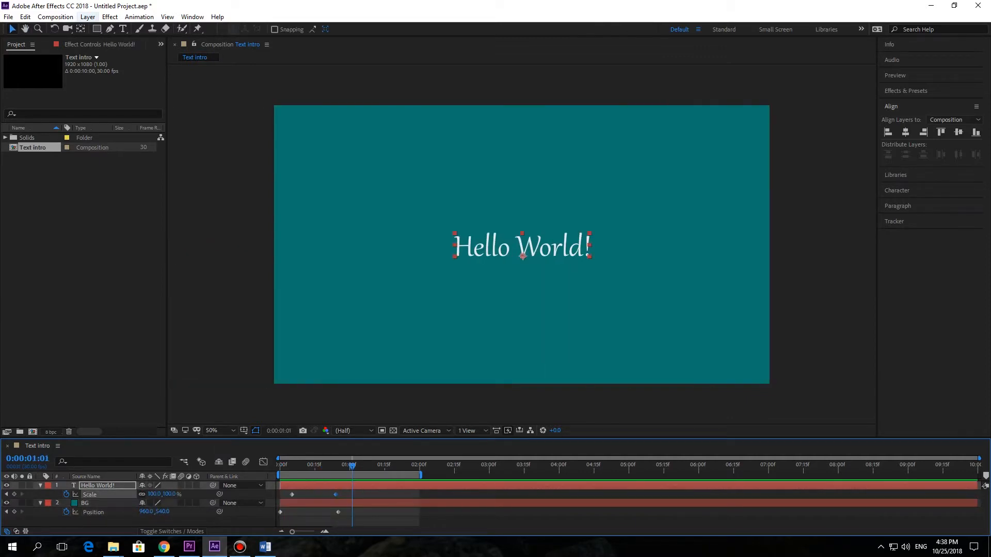
Step: Add a new full-frame bright yellow solid layer above the text
left_click(87, 17)
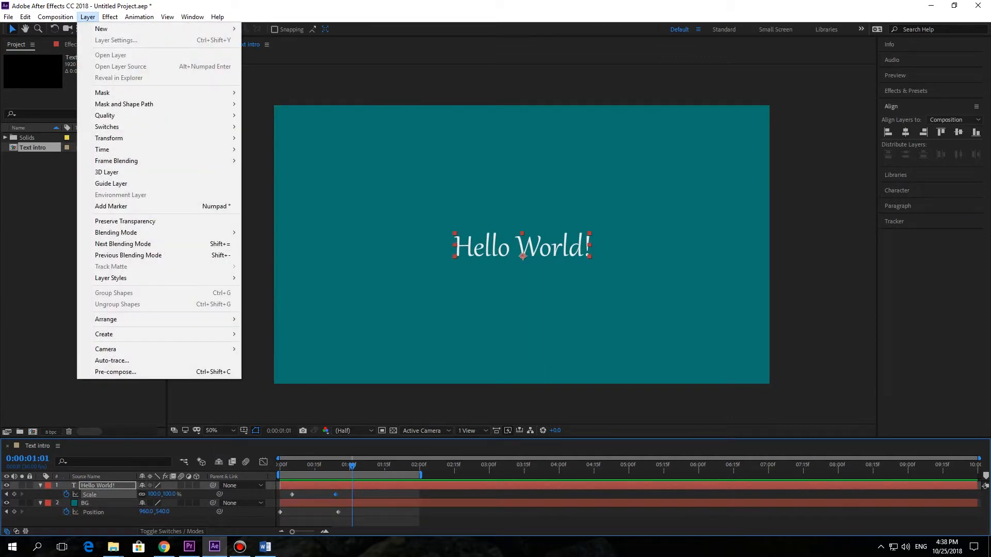
mouse_move(158, 29)
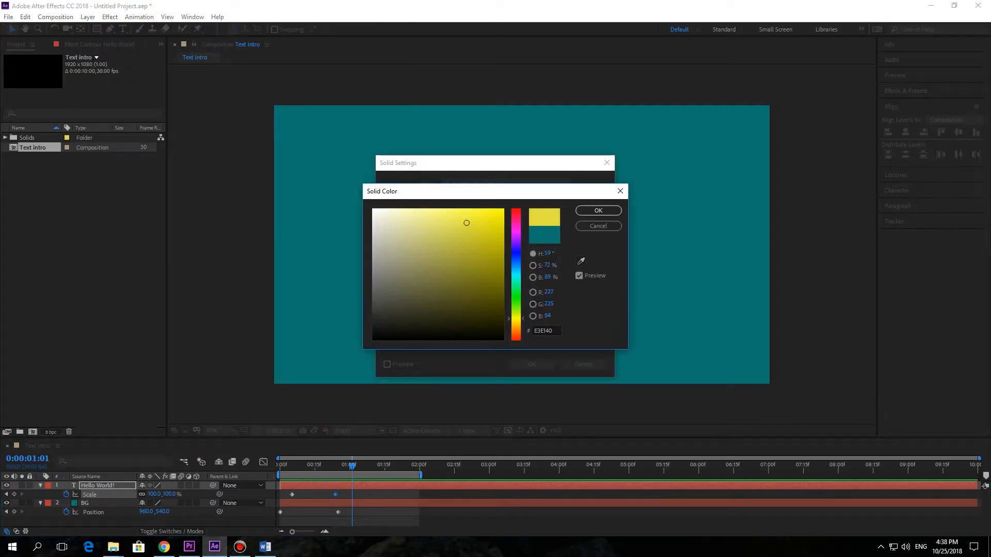
left_click_drag(467, 223, 478, 215)
key("Return")
key("Return")
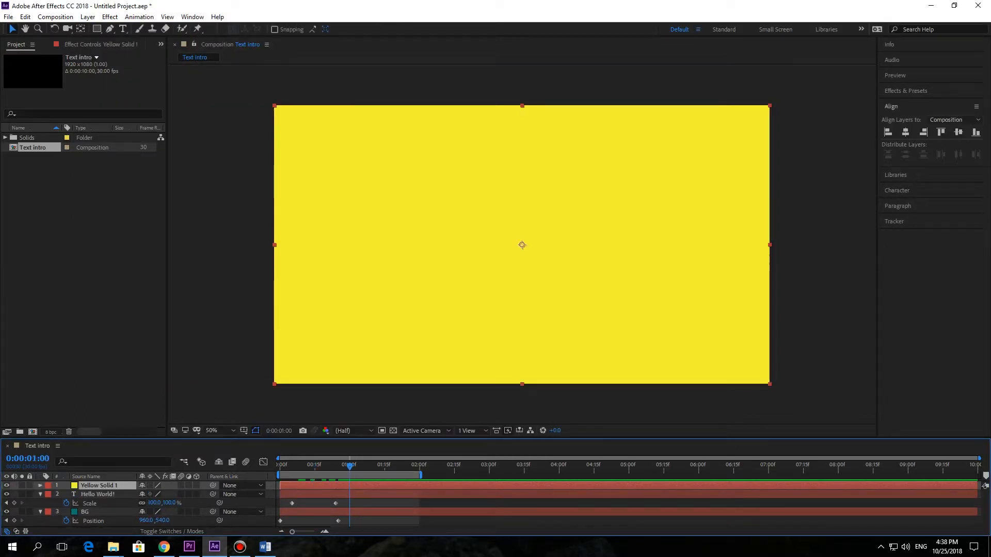
Step: Keyframe the yellow solid's Position at 960, 540 at 0:00:01:00 and above the frame at 960, -554 at 0:00:00:00, and preview the drop-in
key("p")
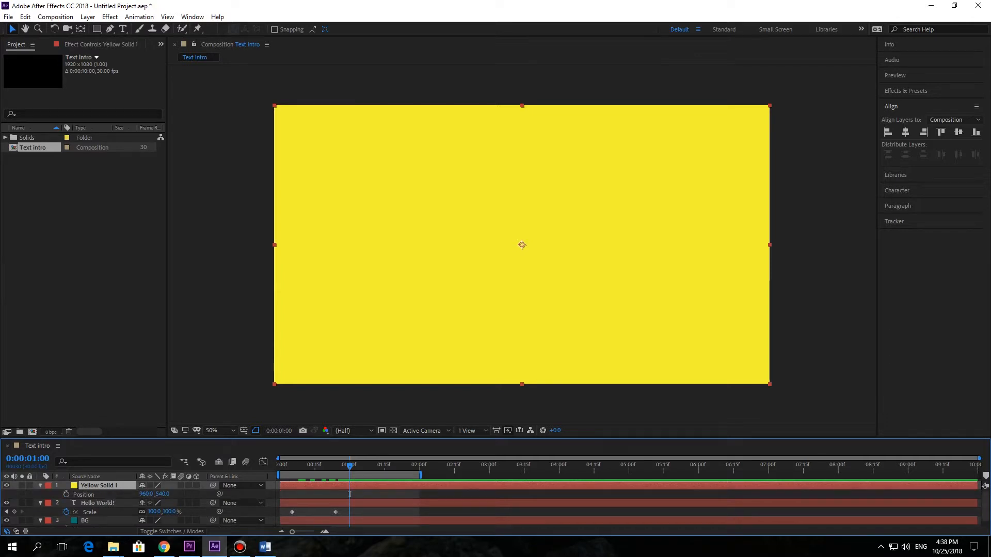
key("alt+shift+p")
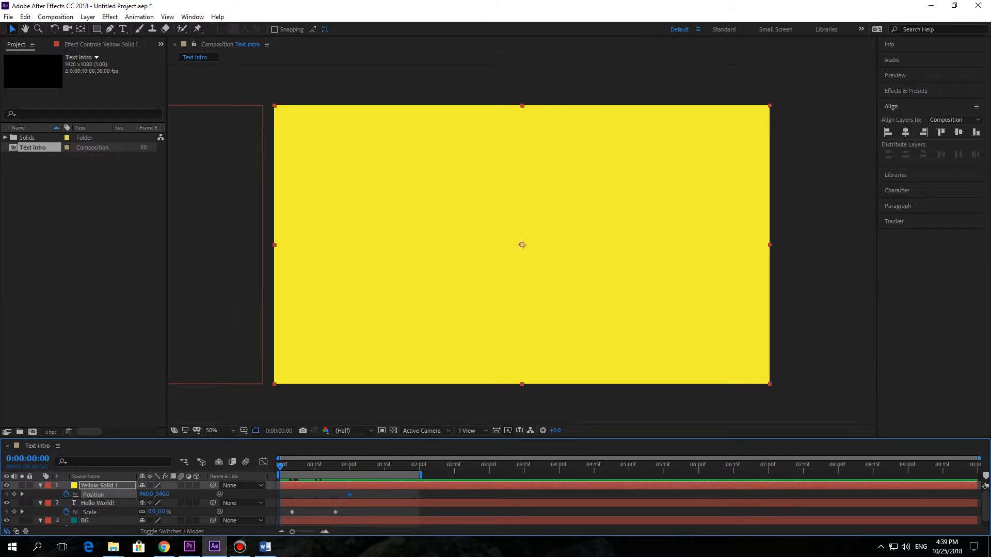
left_click_drag(522, 245, 521, 19)
left_click_drag(521, 158, 522, 103)
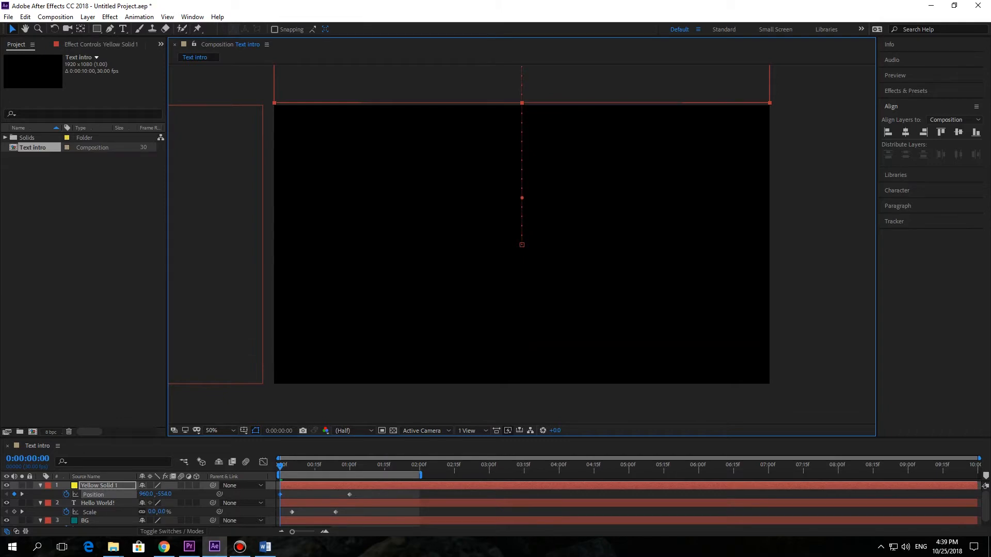
key("space")
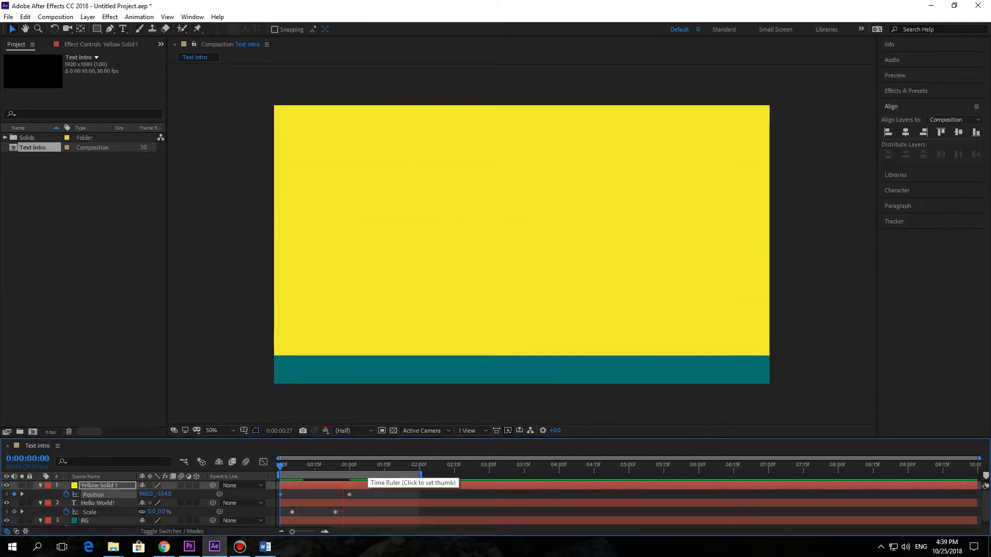
key("space")
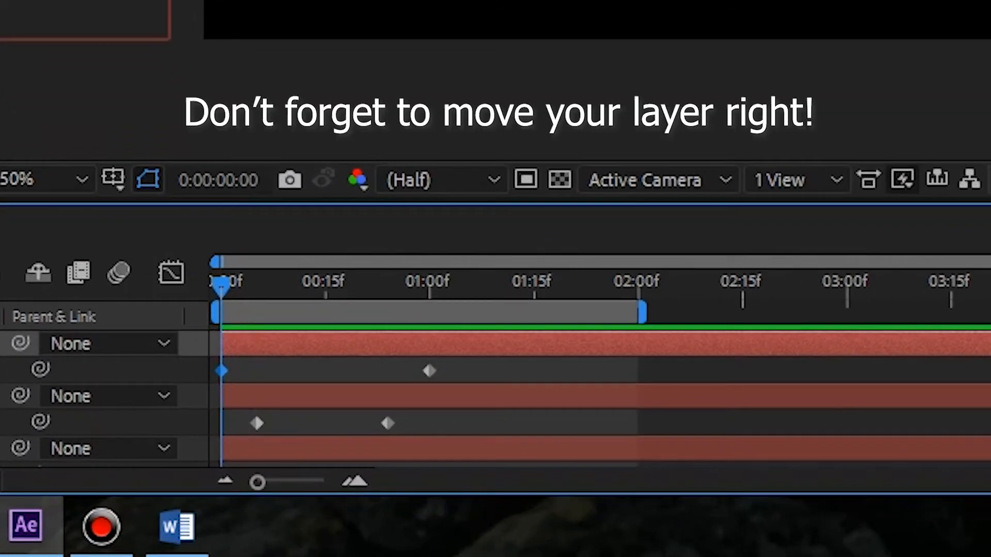
Step: Shift the yellow solid layer to start at about 0:00:01:08 and extend the work area to about 0:00:03:00, previewing the sequence
left_click_drag(251, 343, 514, 344)
left_click_drag(643, 313, 849, 312)
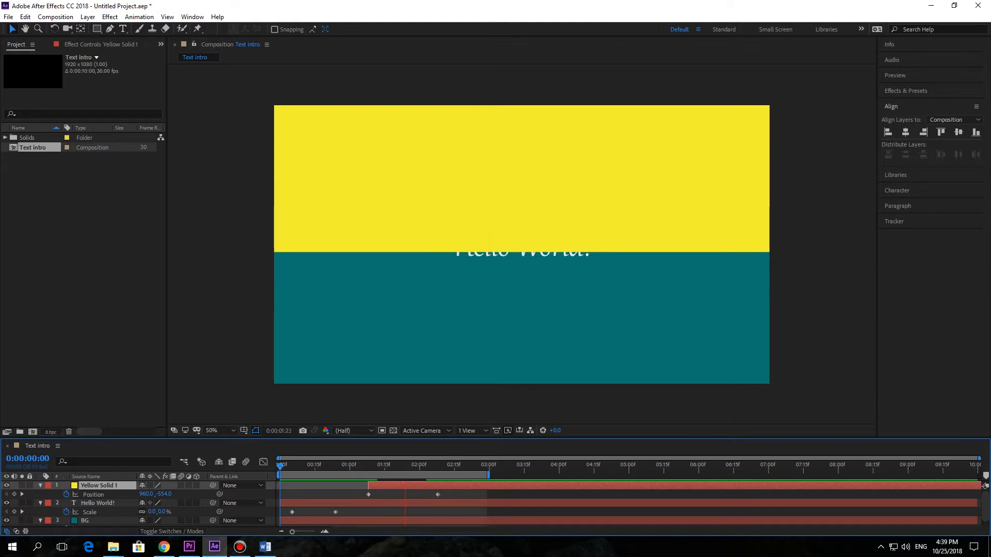
left_click_drag(437, 466, 280, 467)
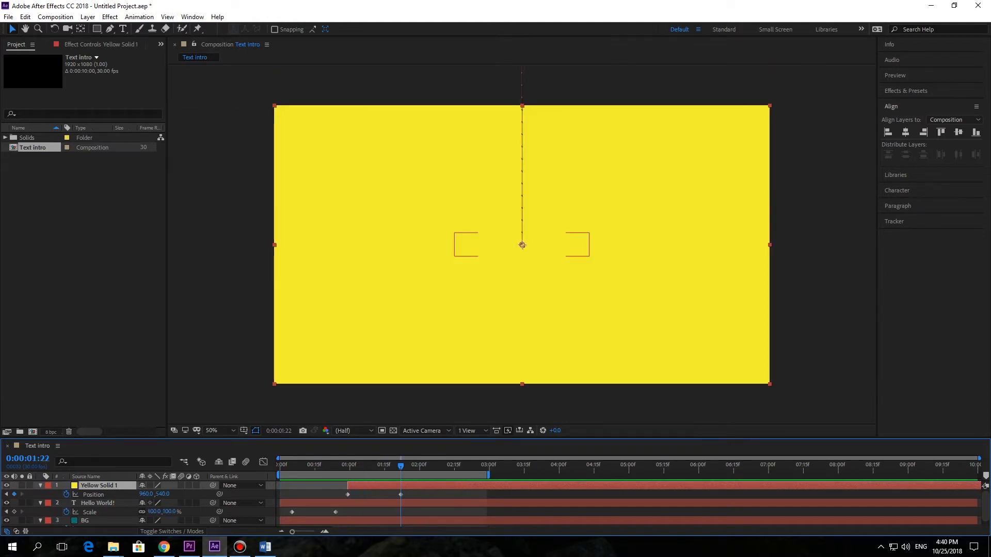
Step: Add a Position keyframe to the yellow solid at 0:00:02:02, holding it centred at 960, 540
key("equal")
key("equal")
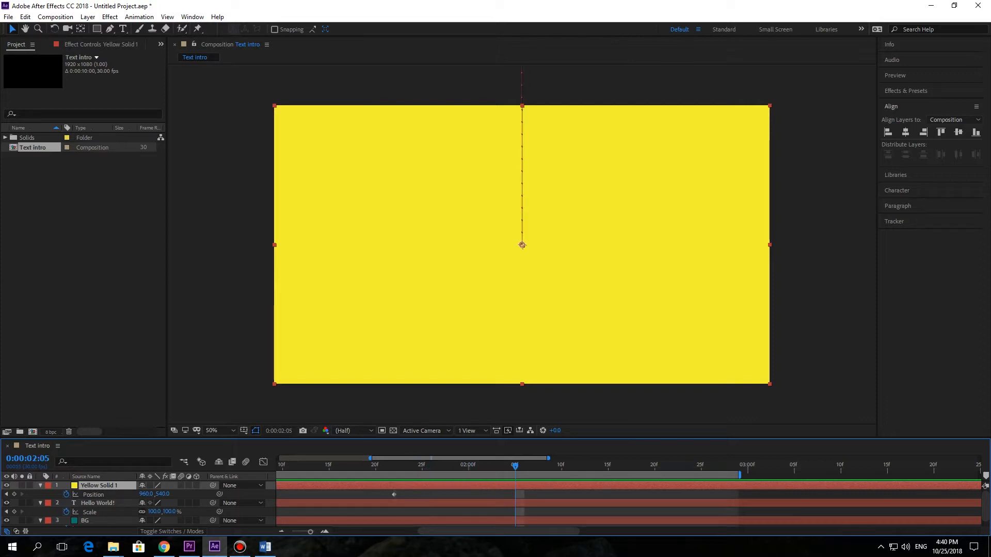
key("equal")
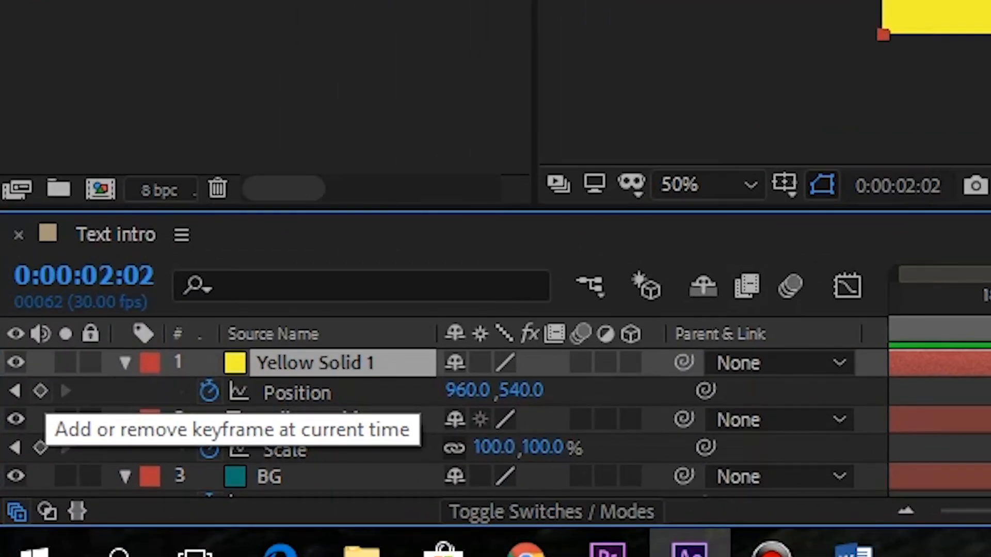
left_click(41, 390)
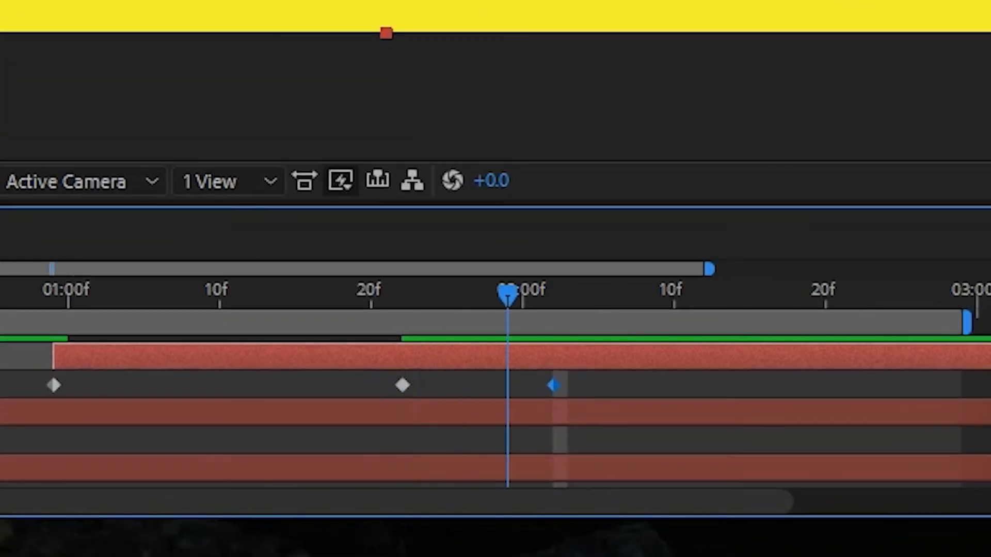
Step: At 0:00:02:12, move the yellow solid horizontally off the frame's left edge to position -1014, 540 and preview the animation
left_click_drag(508, 295, 553, 295)
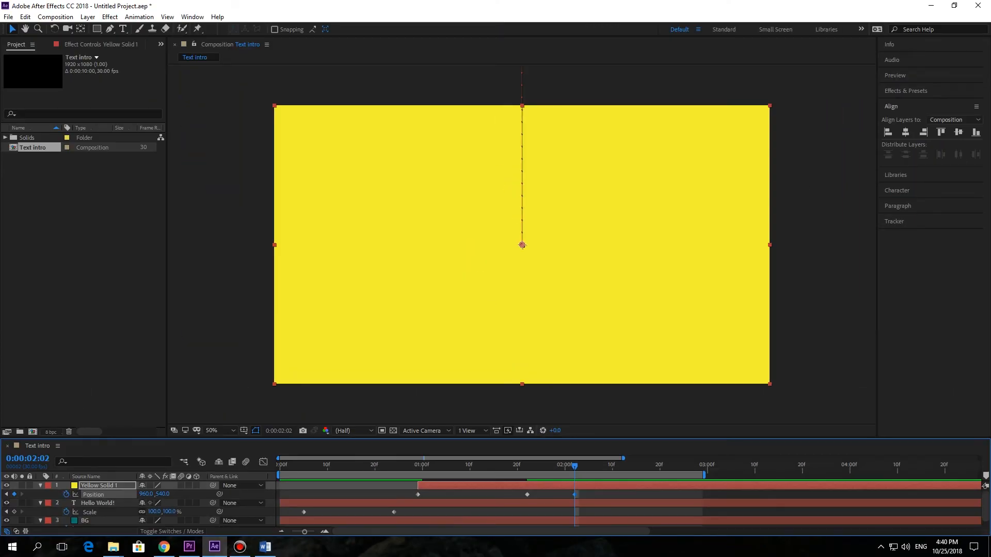
left_click_drag(521, 245, 13, 245)
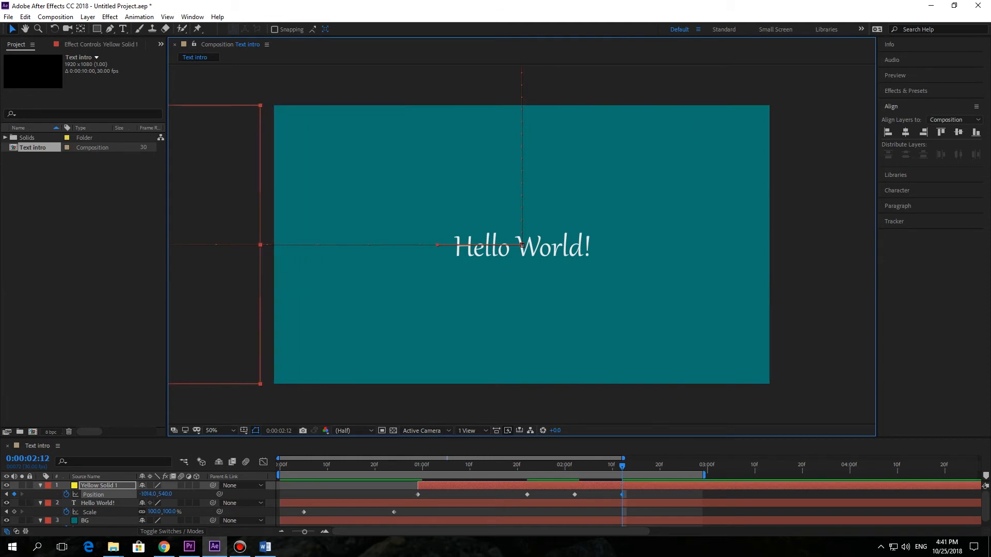
key("Home")
key("space")
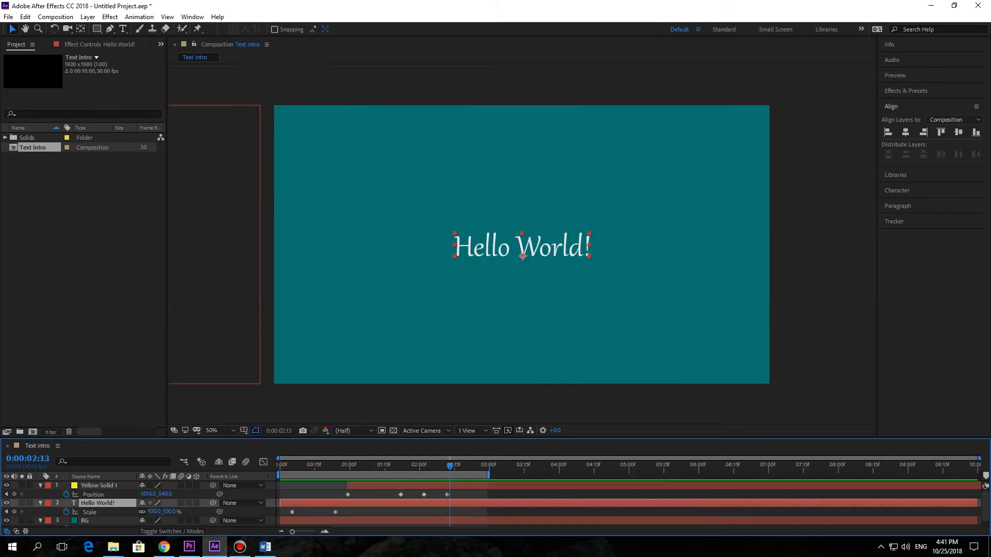
Step: Trim the ends of the Hello World! and BG layers to about 0:00:02:02, where the yellow solid covers the frame
left_click_drag(976, 503, 944, 503)
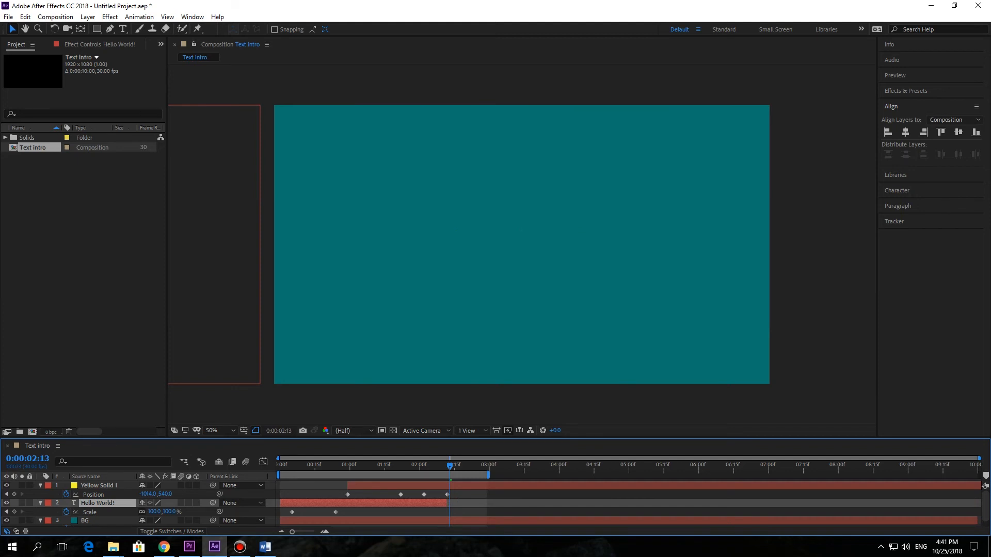
left_click_drag(433, 503, 426, 503)
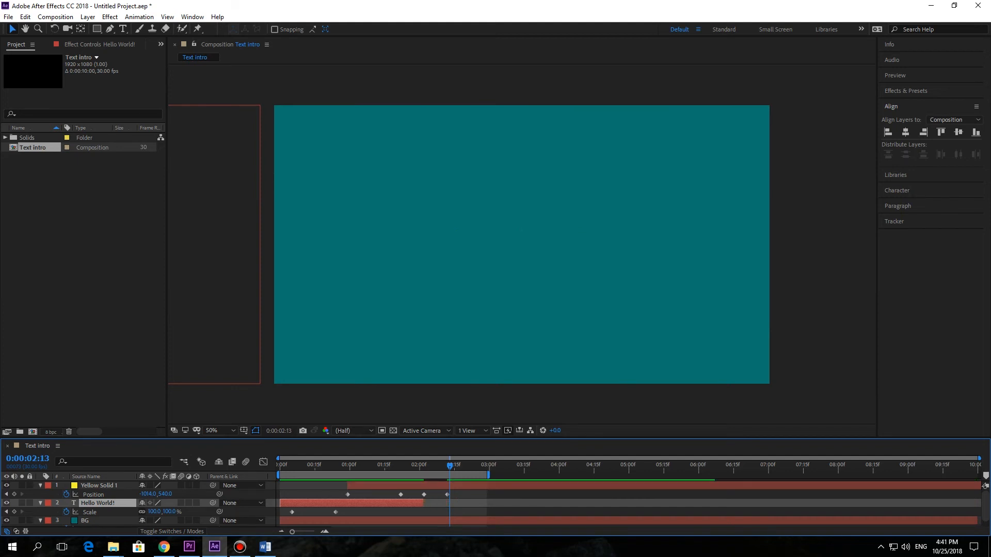
left_click_drag(977, 521, 886, 521)
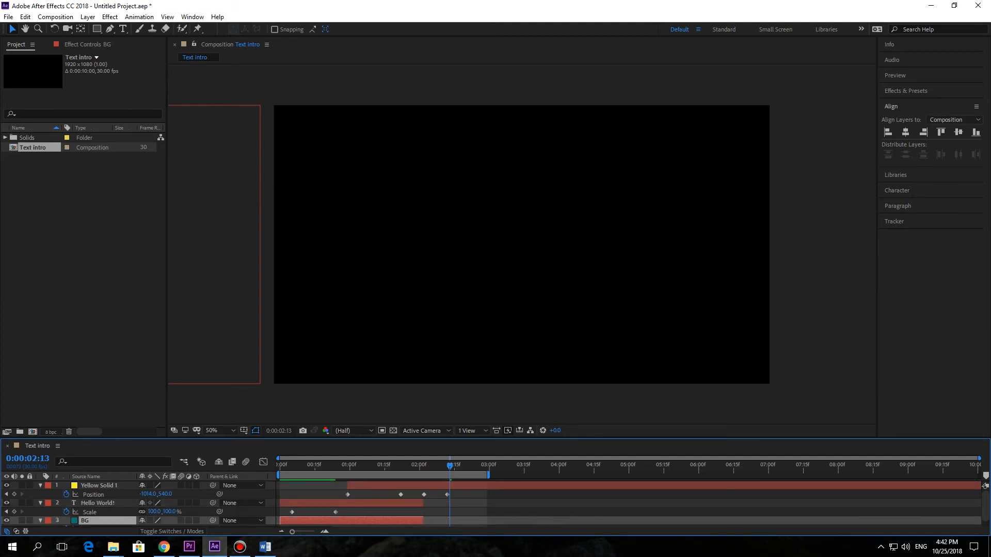